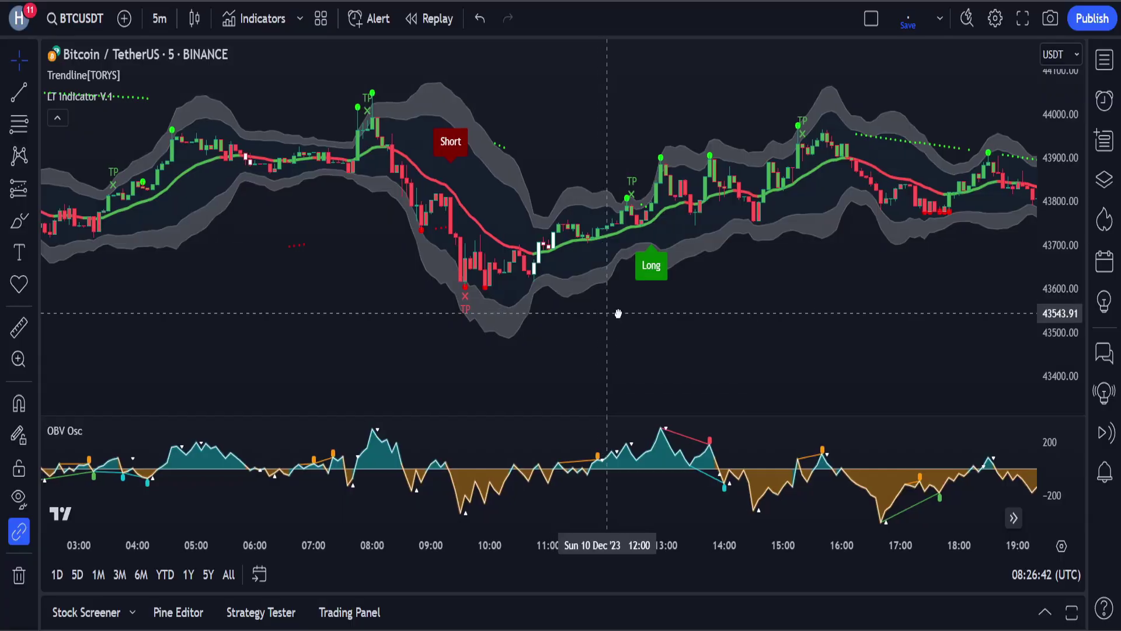
Step: Adjust the existing Long and Short position boxes during a brief bar replay
left_click_drag(613, 313, 833, 313)
left_click_drag(508, 282, 876, 280)
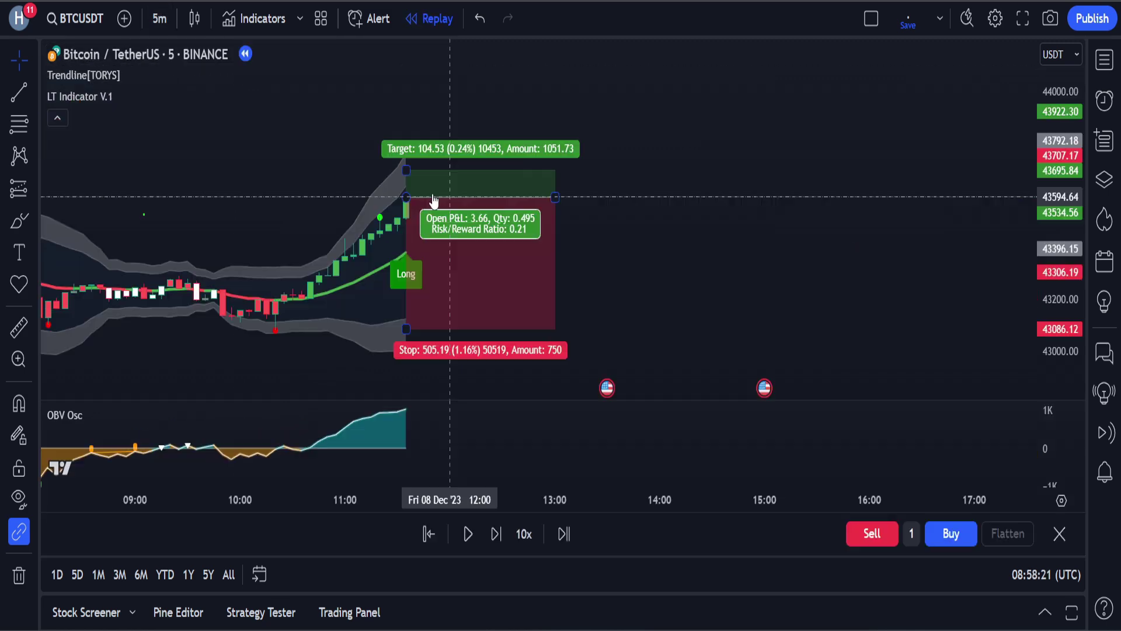
left_click_drag(412, 169, 408, 52)
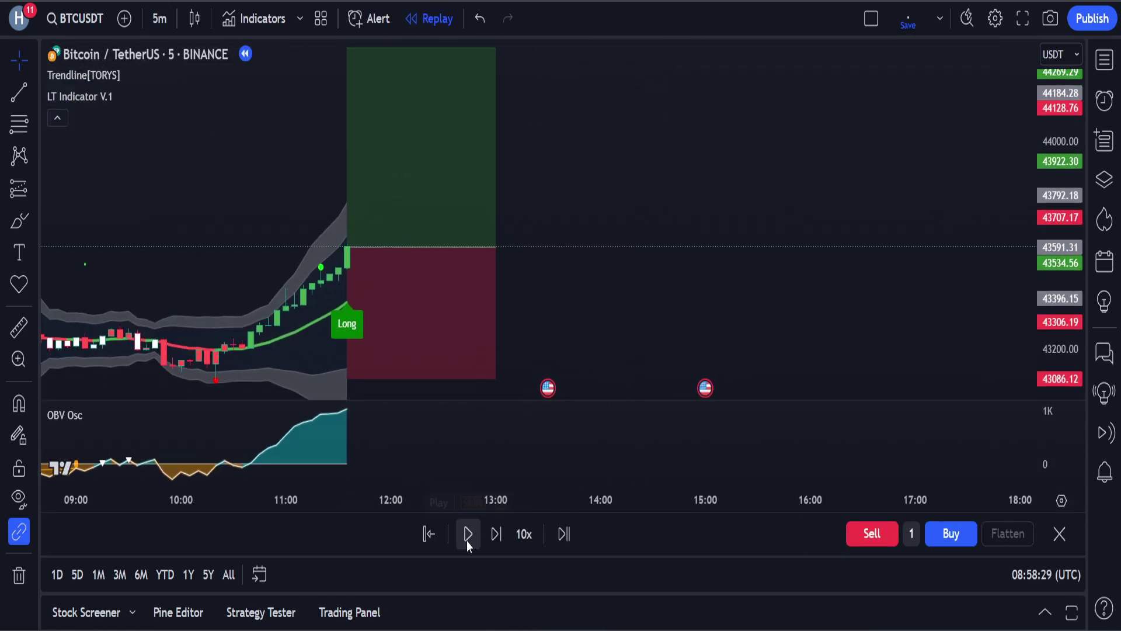
left_click(467, 534)
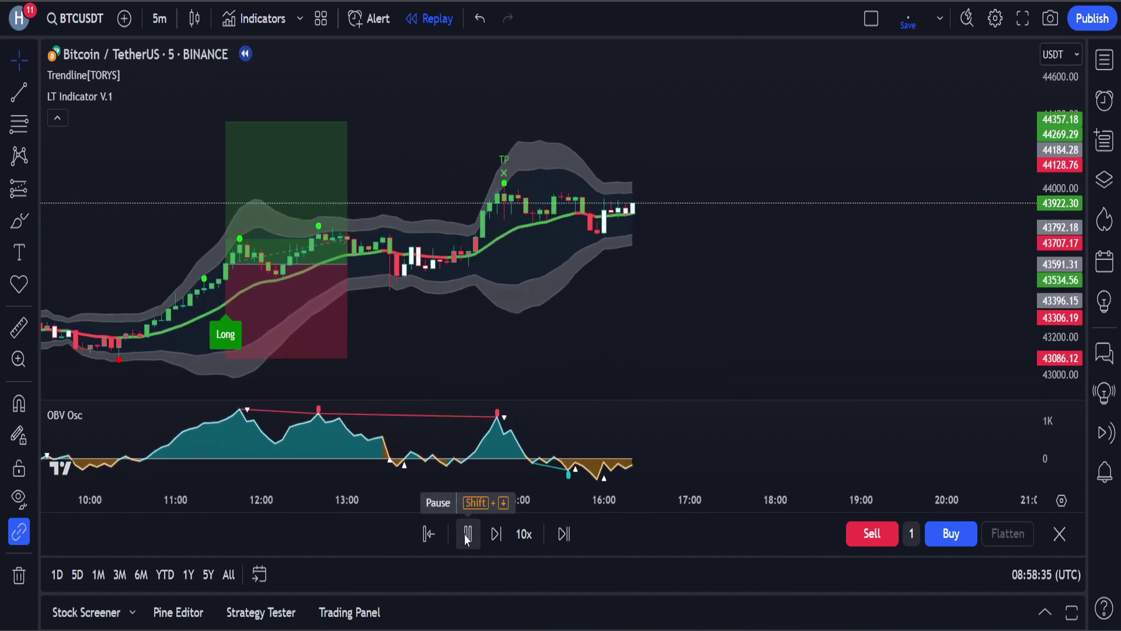
left_click(466, 534)
left_click_drag(403, 370, 920, 306)
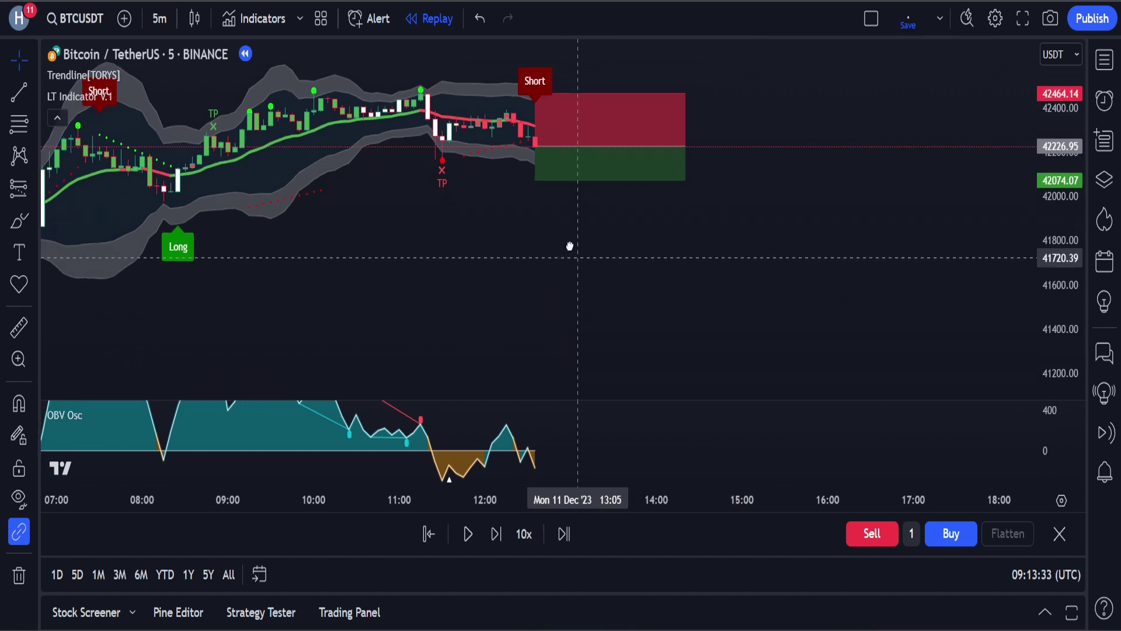
mouse_move(526, 180)
left_mouse_down()
mouse_move(526, 163)
mouse_move(527, 185)
left_mouse_up()
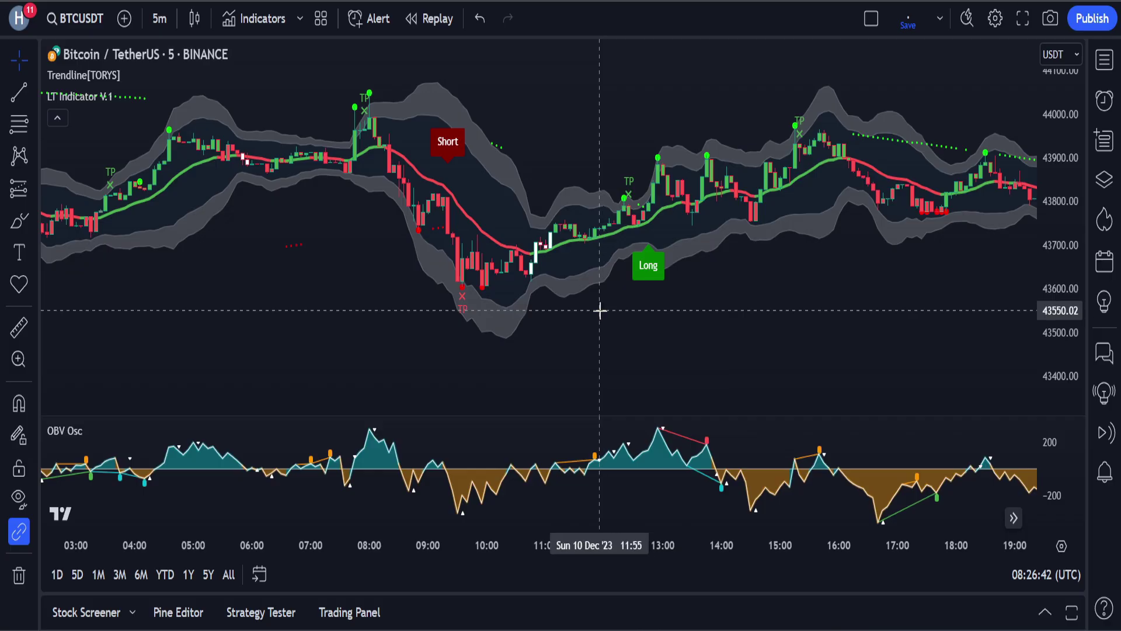
Step: Scroll back through earlier 5-minute candles to the 8–9 Dec Short and Long signals
scroll(601, 310, "left", 10)
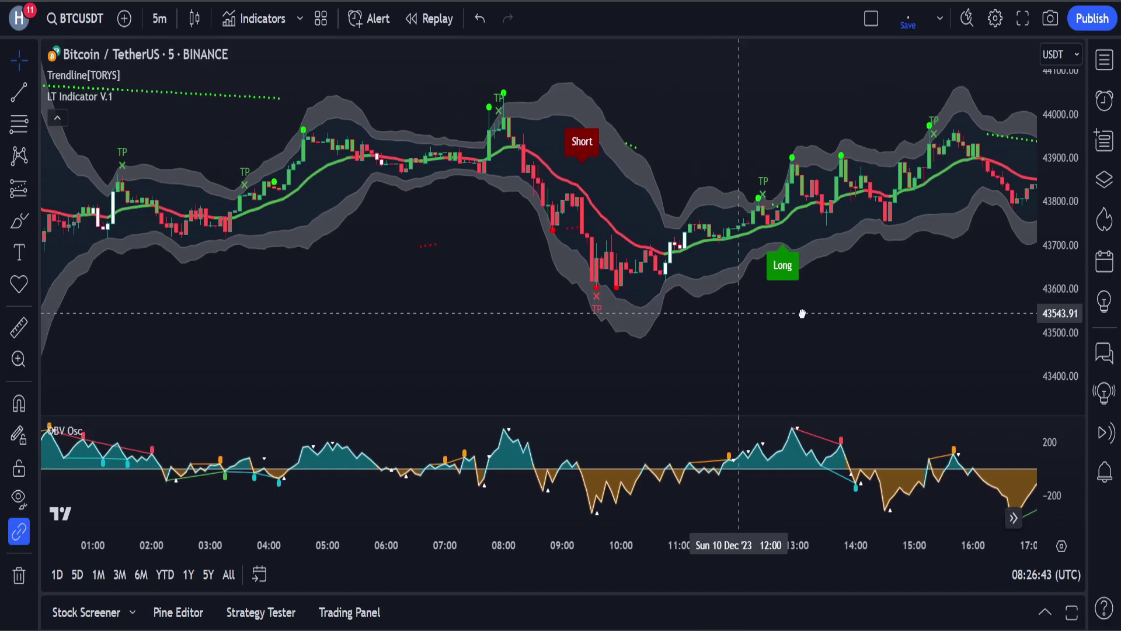
scroll(565, 282, "left", 10)
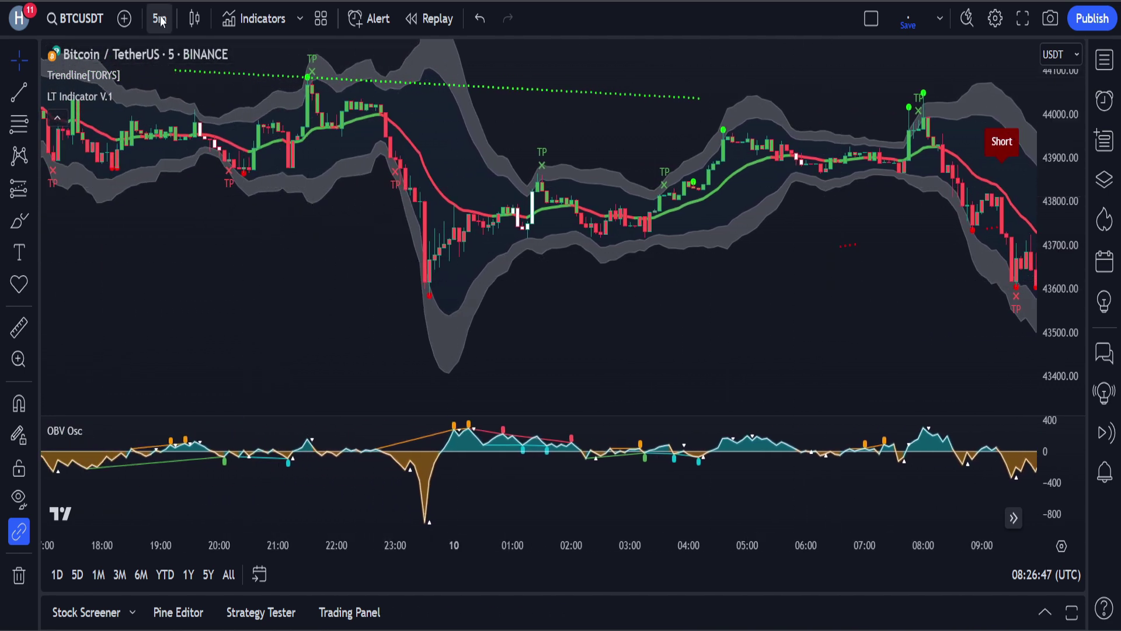
scroll(483, 247, "left", 8)
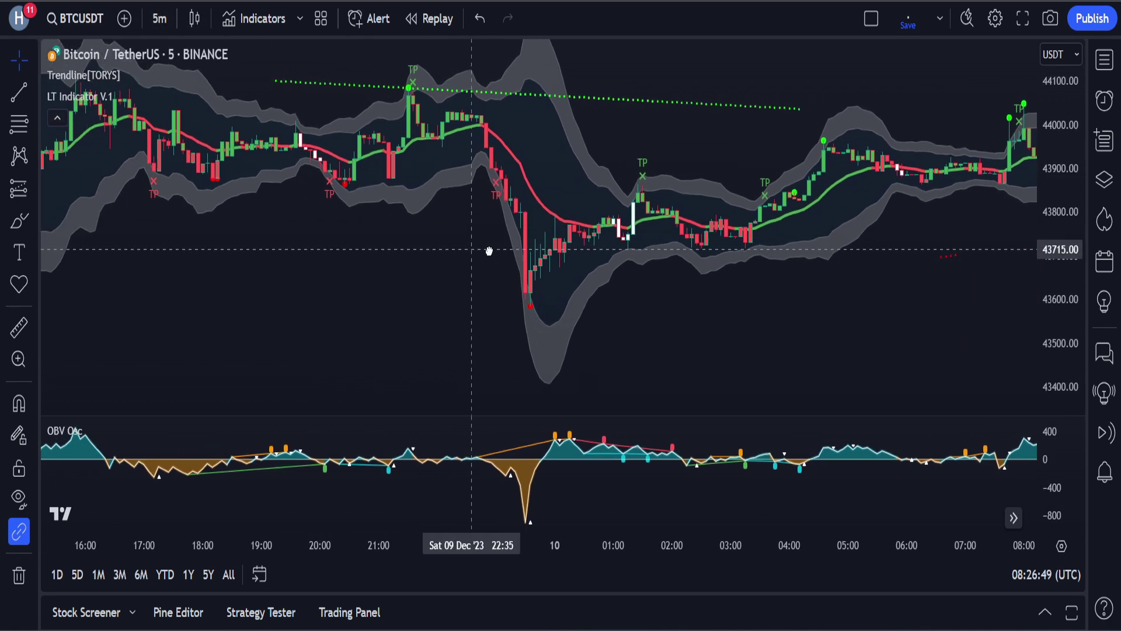
scroll(553, 273, "left", 14)
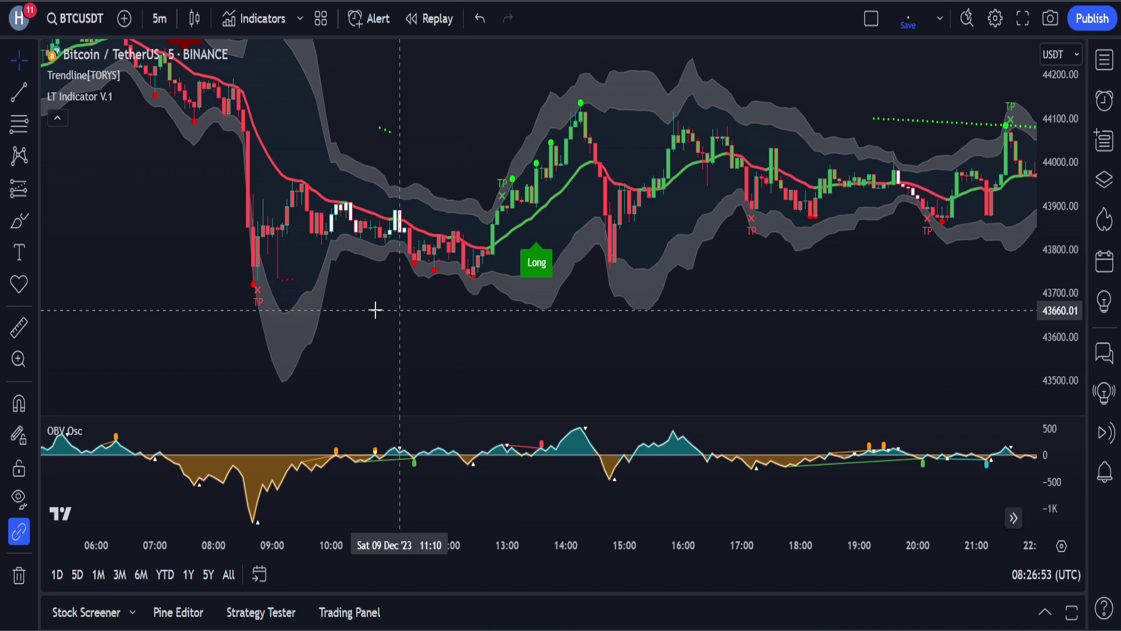
scroll(175, 222, "left", 1)
scroll(193, 227, "left", 17)
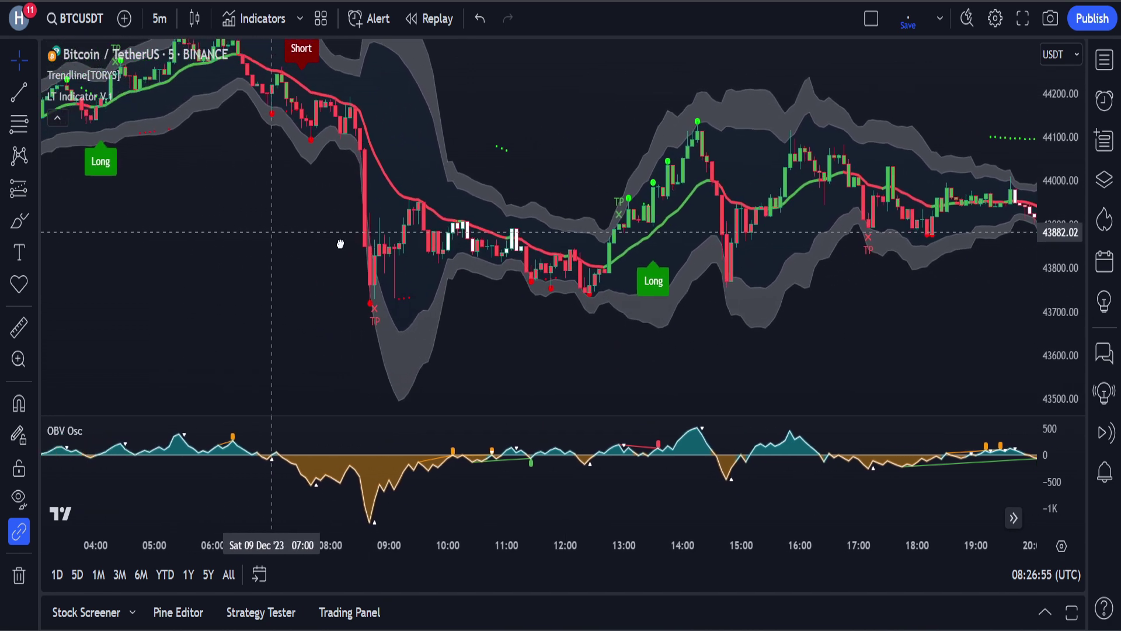
scroll(520, 322, "left", 4)
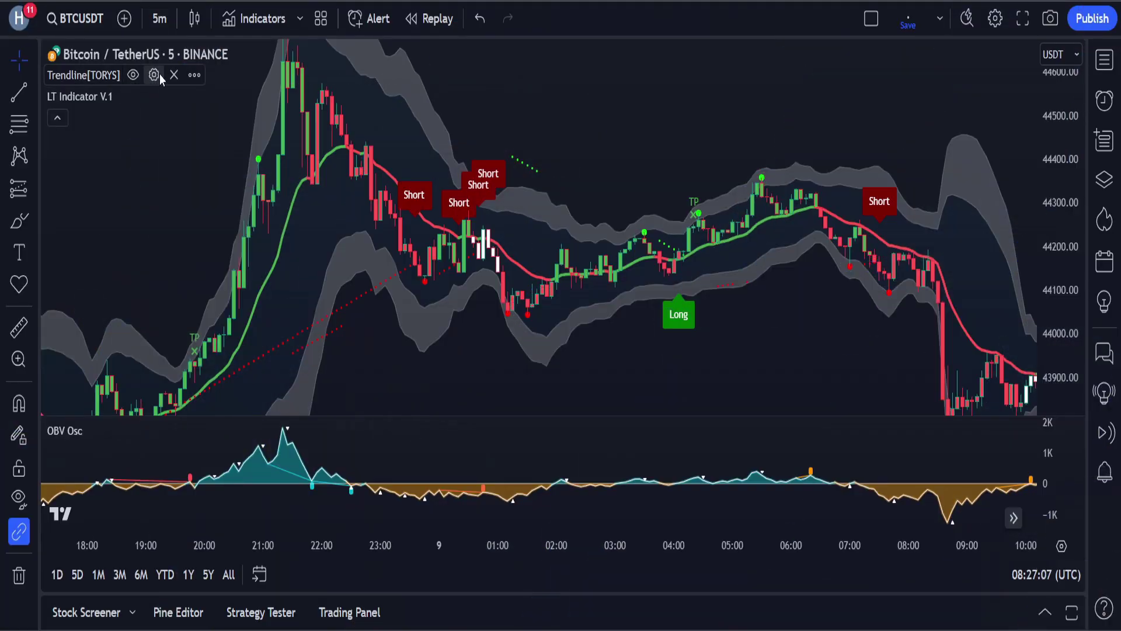
Step: Remove the Trendline[TORYS], LT Indicator V.1 and OBV Osc indicators from the chart
left_click(174, 75)
left_click(187, 76)
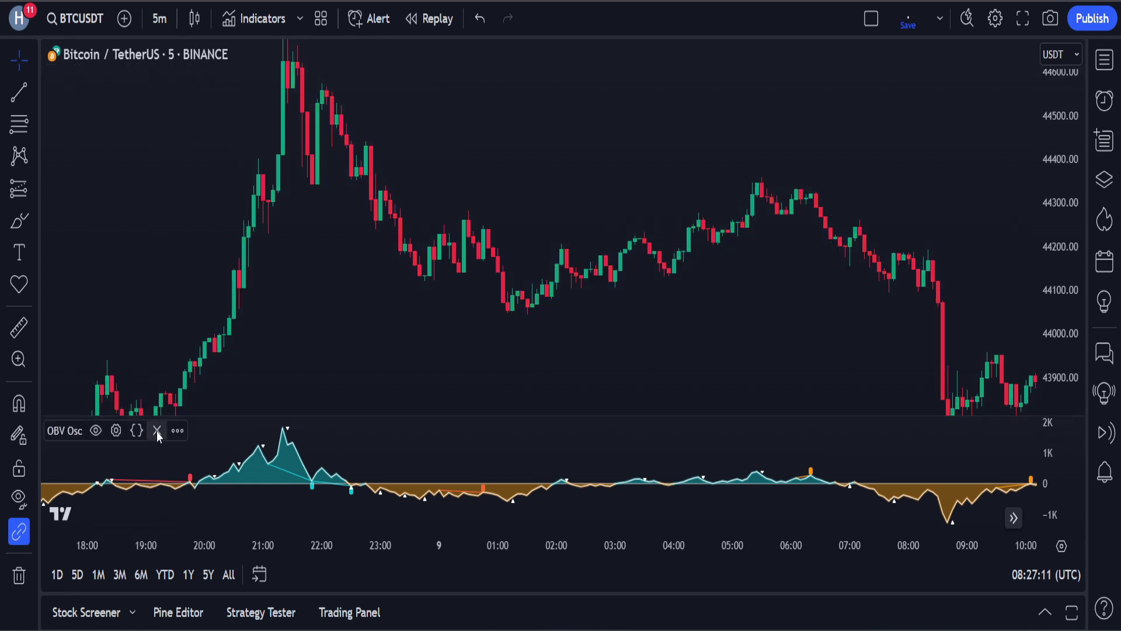
left_click(157, 431)
Step: Search 'balance volume osc' and add the top On-Balance Volume oscillator result
left_click(263, 21)
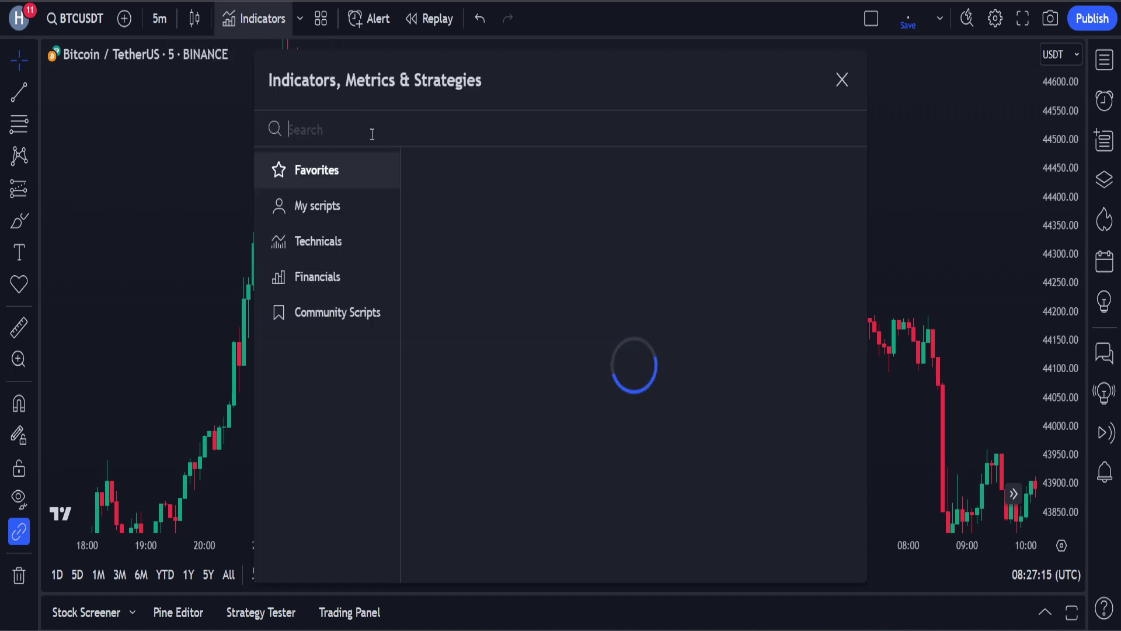
type("balance volu")
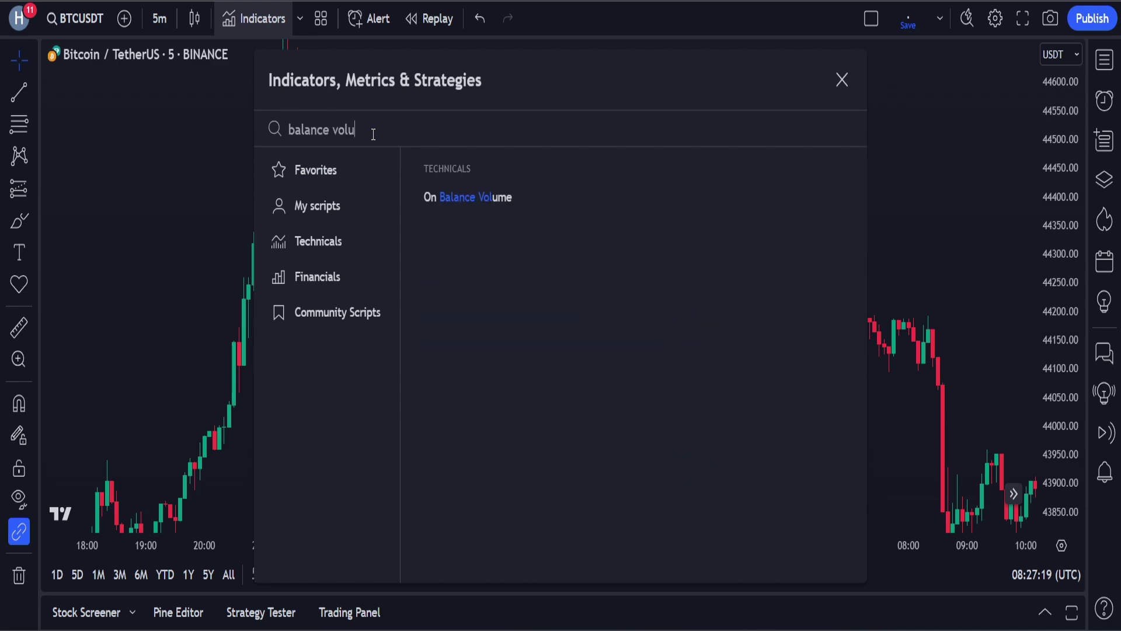
type("me osc")
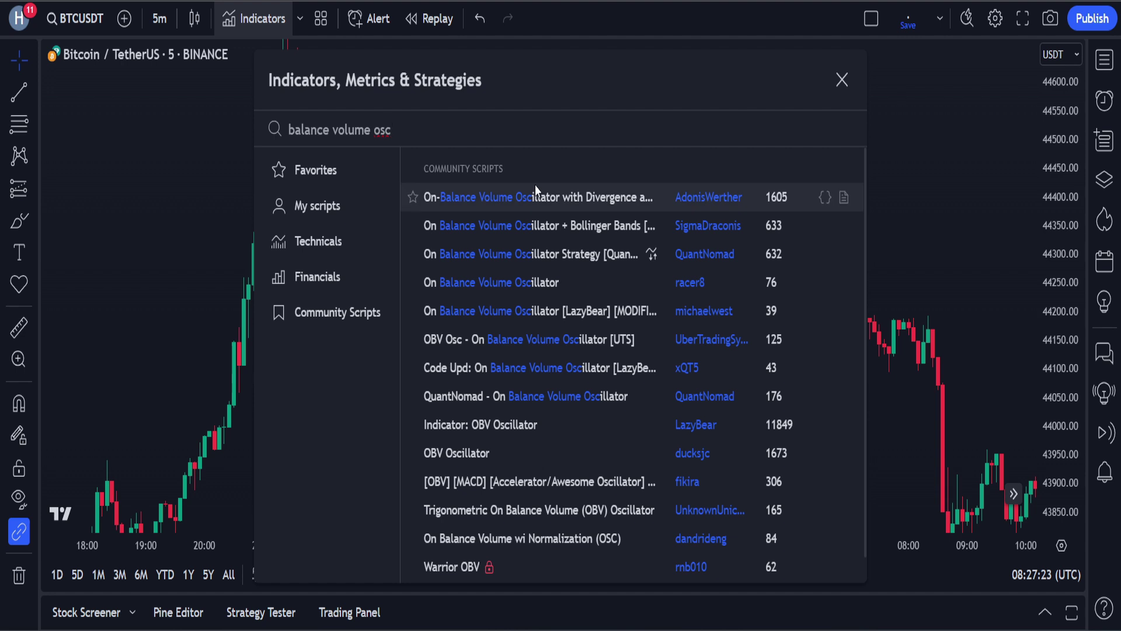
key("ctrl+a")
left_click(575, 196)
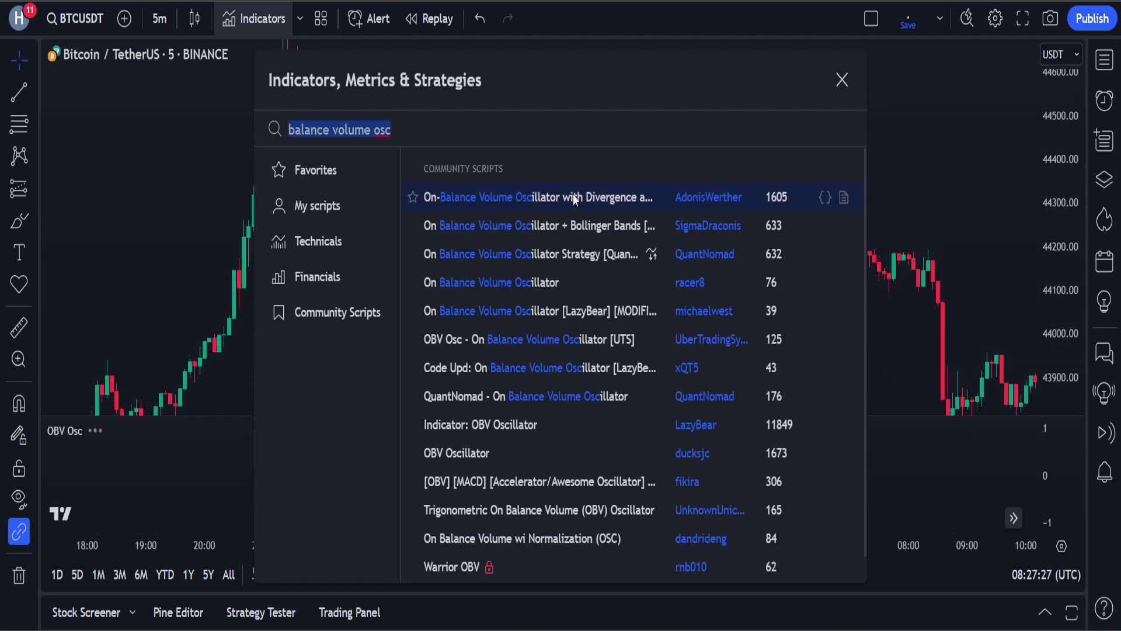
left_click(842, 80)
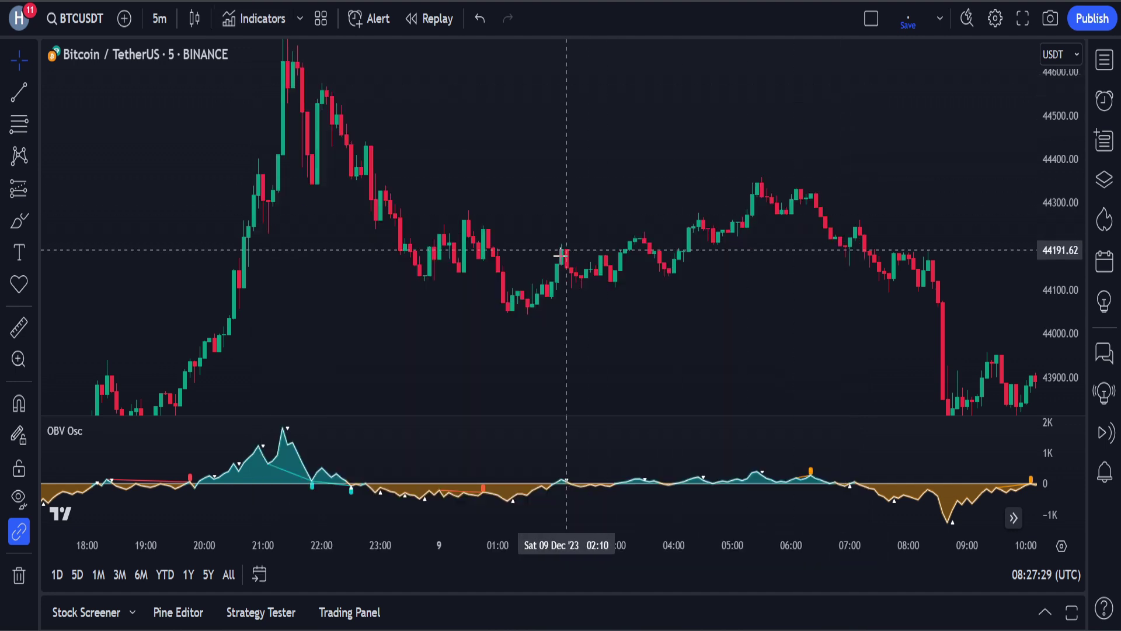
left_click_drag(493, 415, 486, 255)
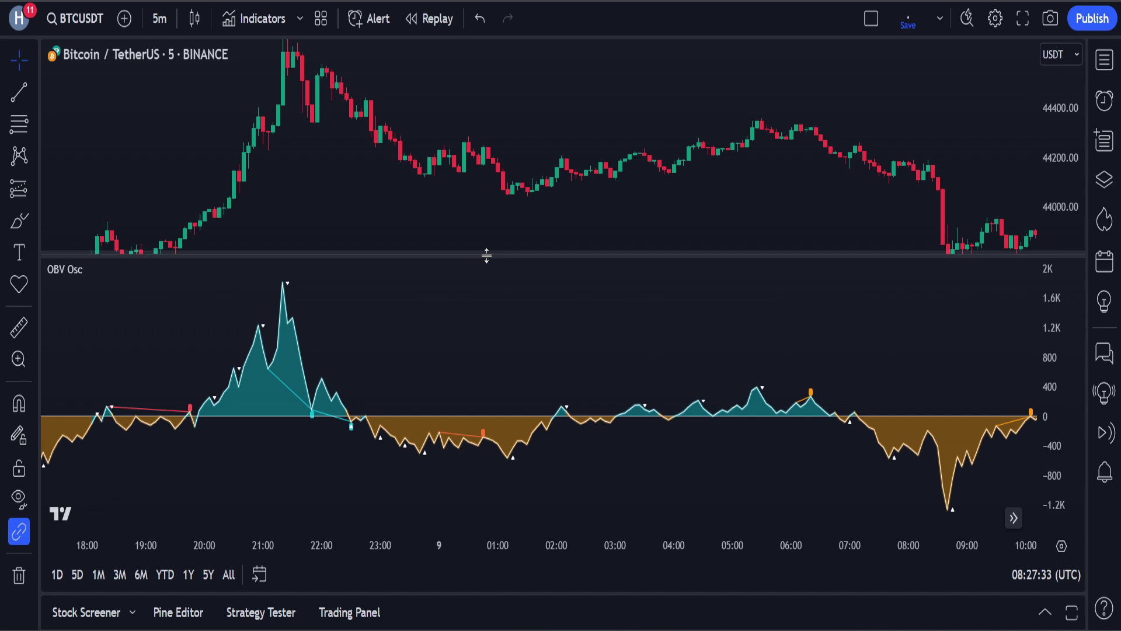
left_click_drag(408, 260, 953, 205)
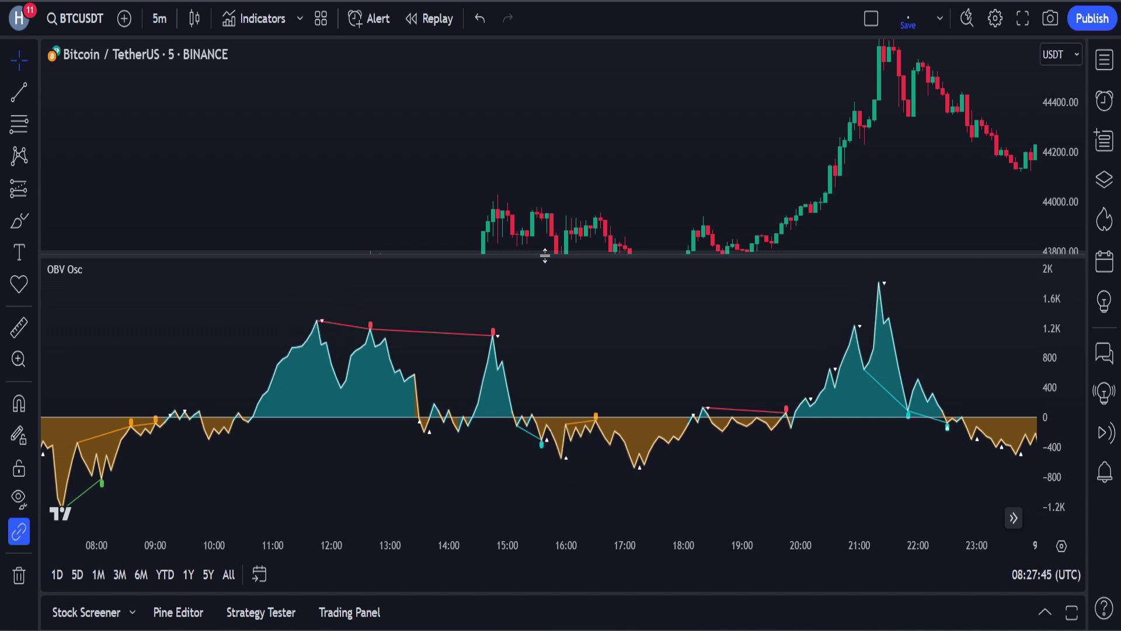
left_click_drag(545, 256, 536, 396)
left_click_drag(440, 243, 142, 193)
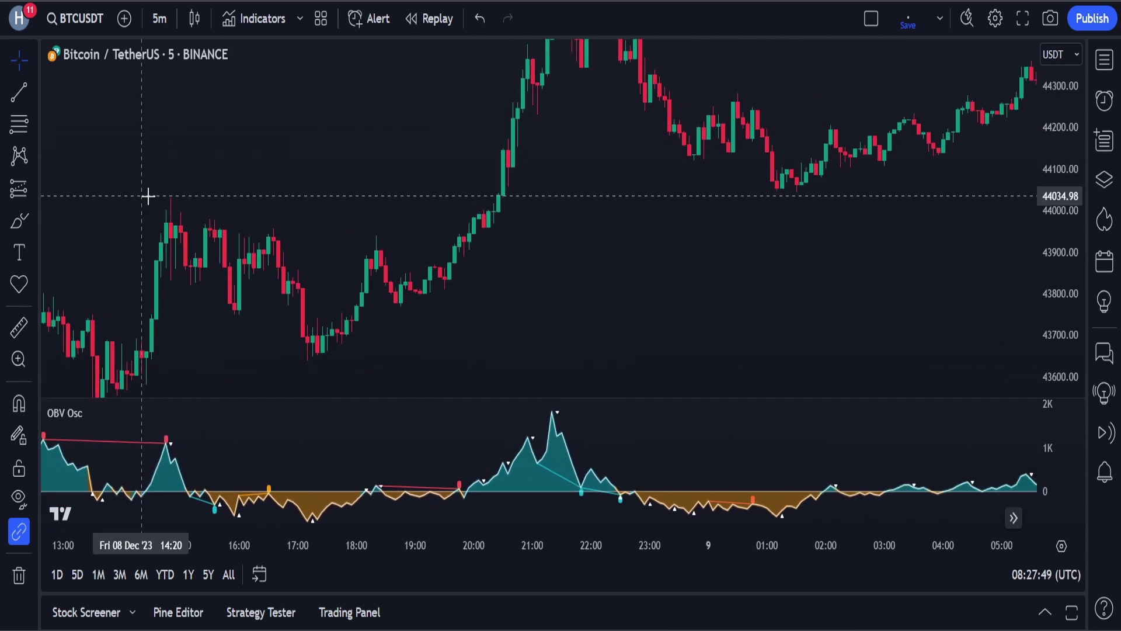
left_click_drag(524, 250, 251, 308)
left_click_drag(426, 313, 580, 348)
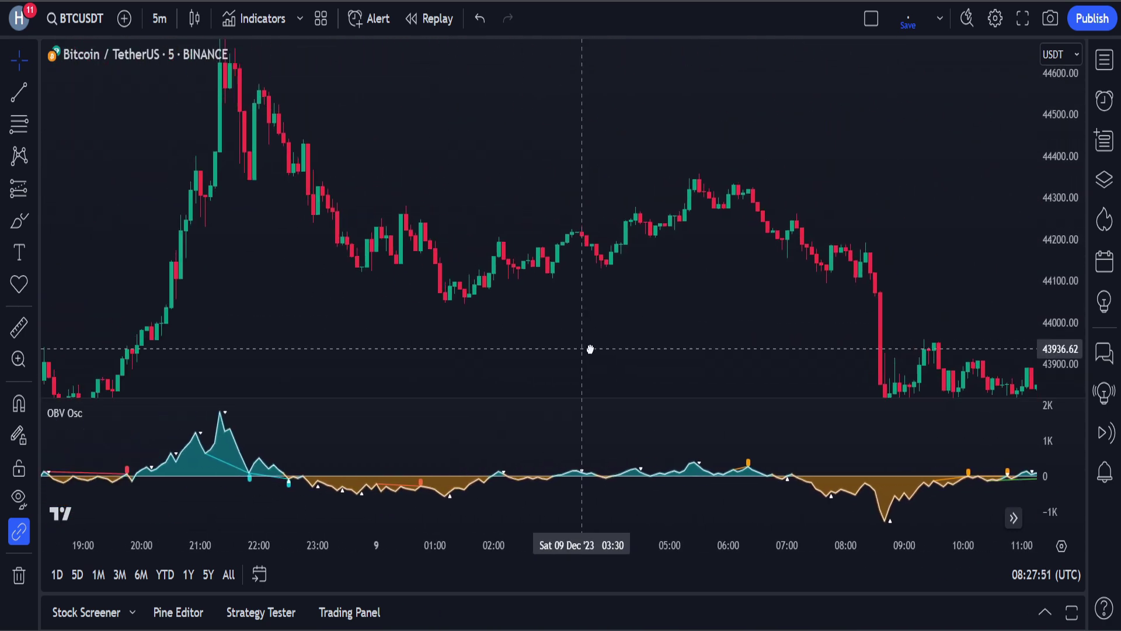
left_click_drag(679, 326, 699, 350)
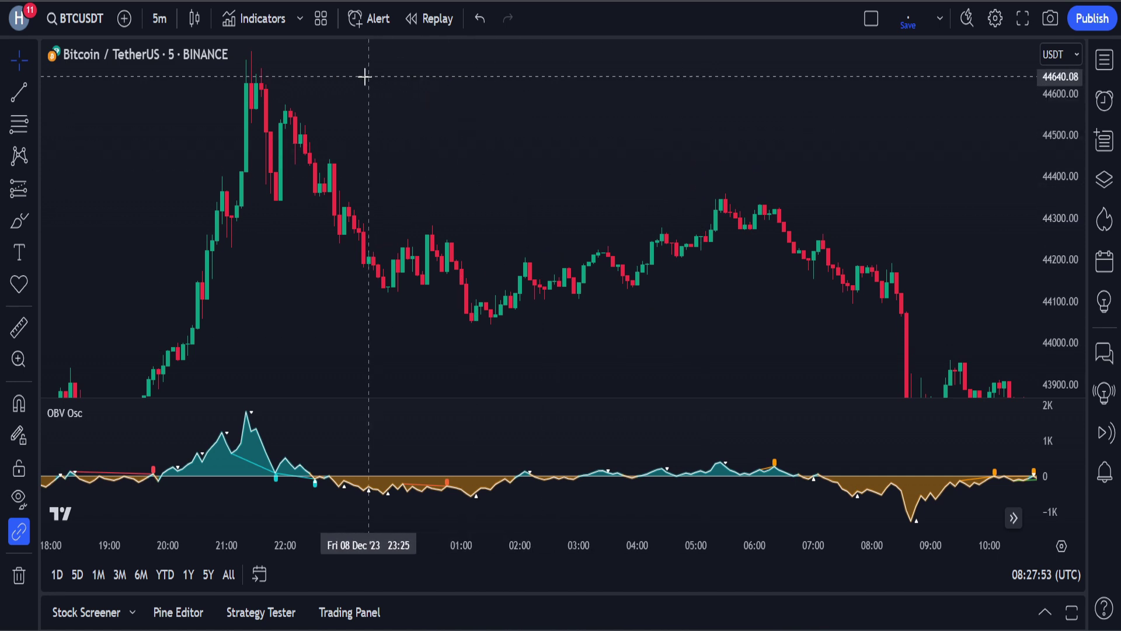
Step: Search the indicator library for 'auto trend' to list matching trendline scripts
left_click(250, 22)
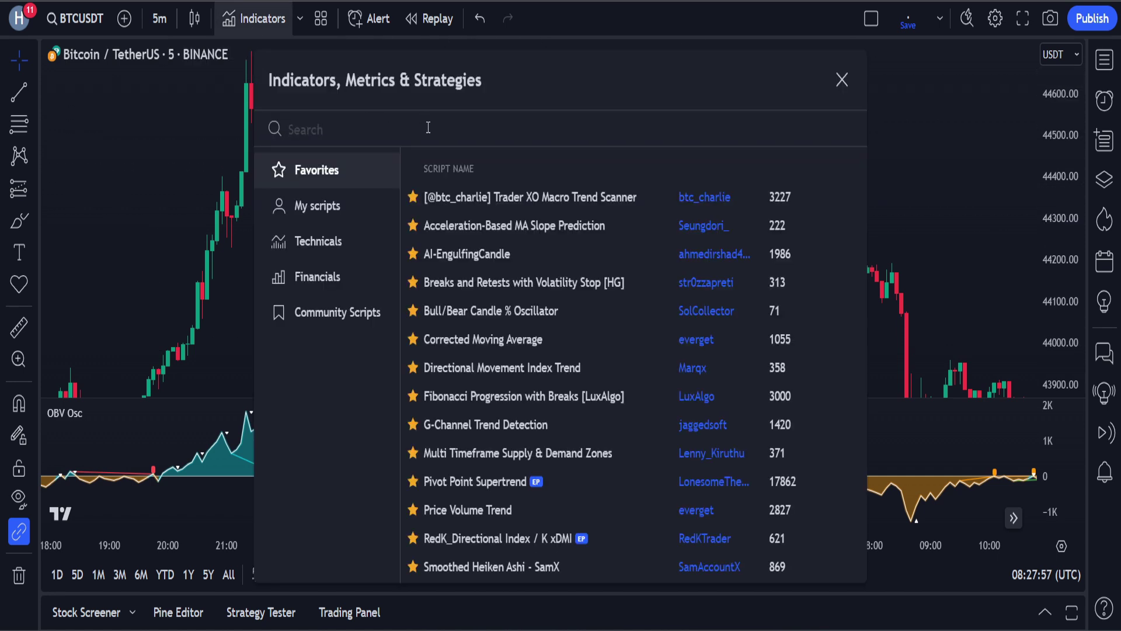
type("au")
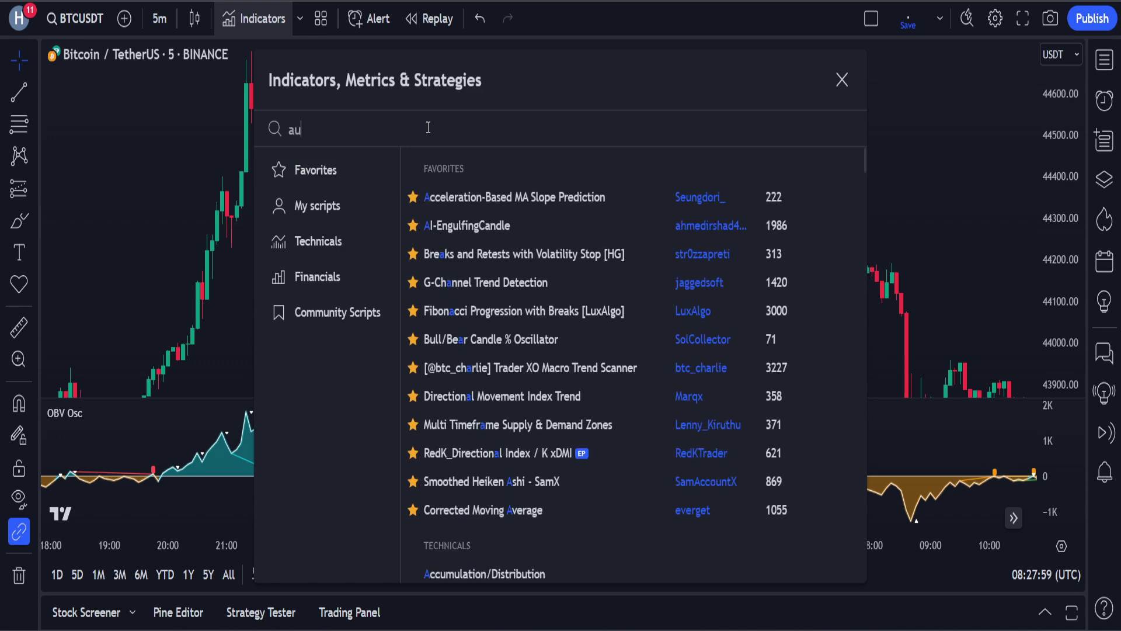
type("to trend")
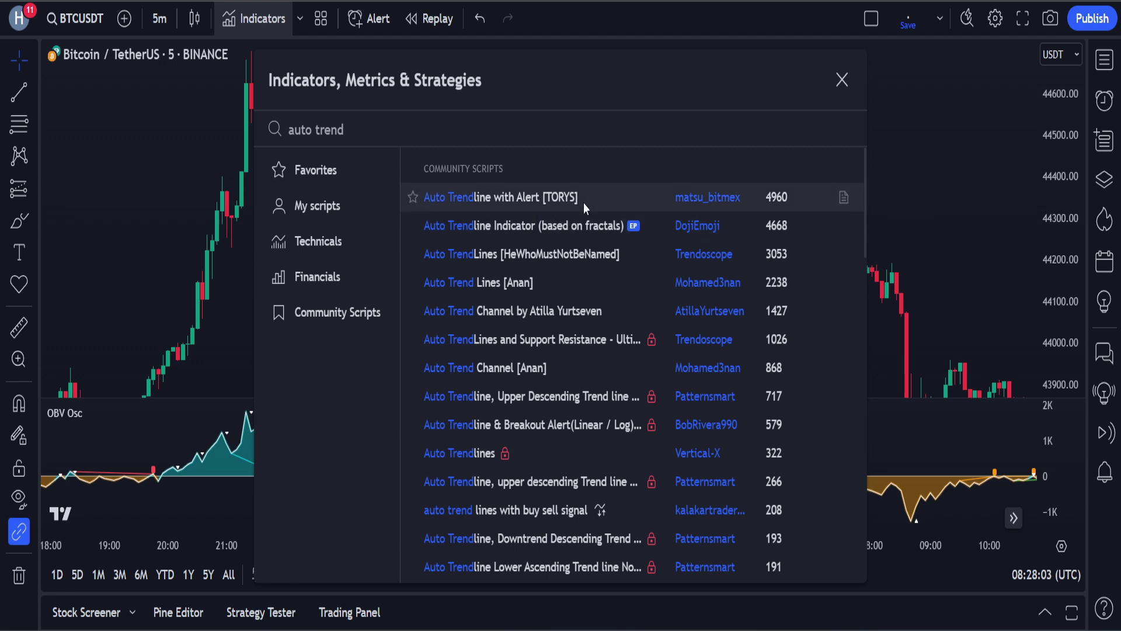
key("ctrl+a")
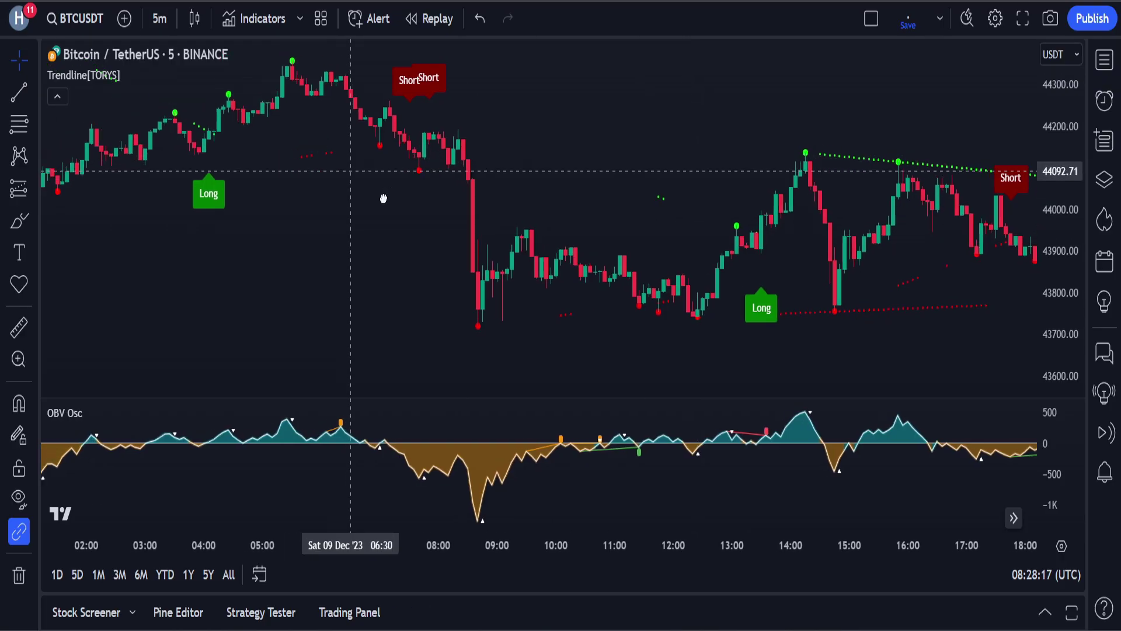
Step: Scroll the chart to review the new Trendline [TORYS] Long and Short labels
scroll(349, 158, "left", 5)
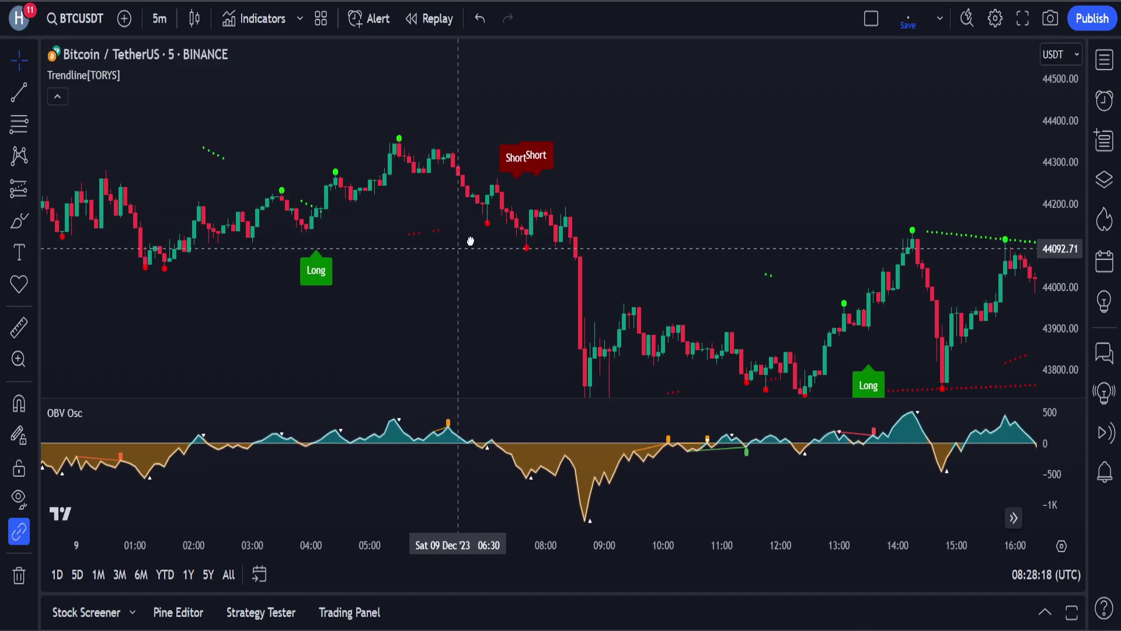
Step: Set Trendline[TORYS] Highest/lowest length to 30 and Offset to 2, then confirm
mouse_move(110, 80)
left_click(155, 76)
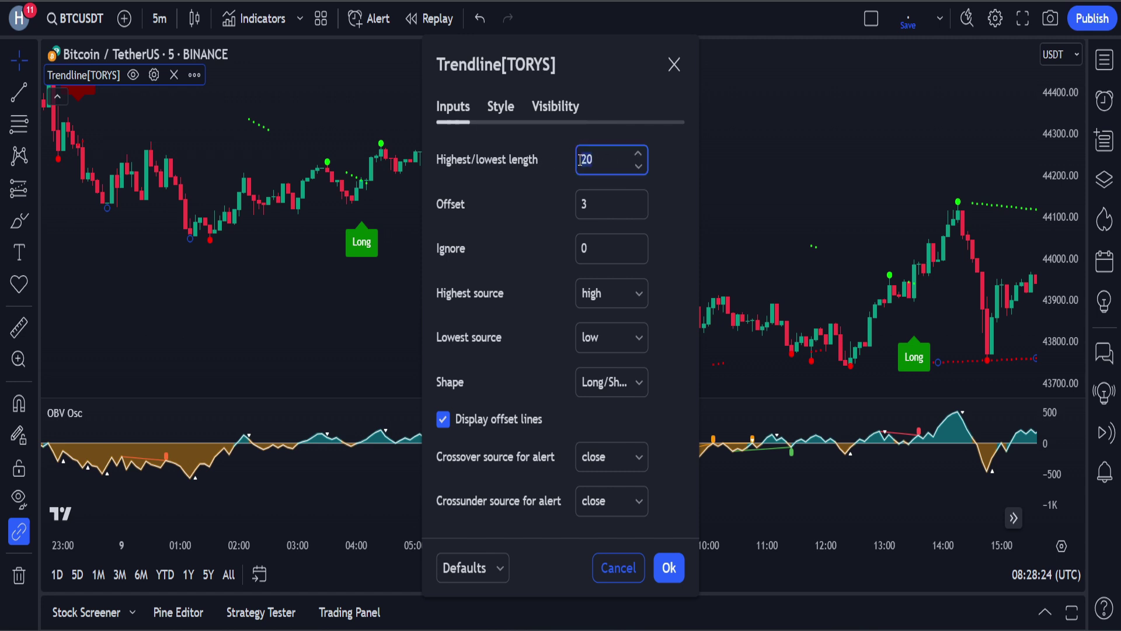
type("0")
left_click(557, 176)
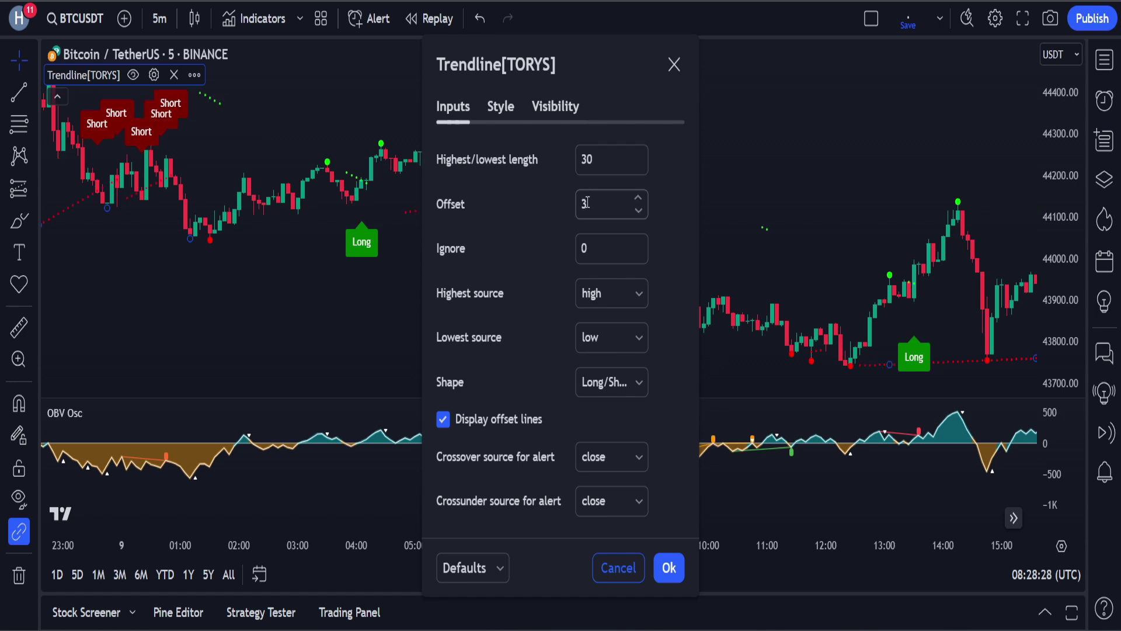
type("2")
left_click(678, 247)
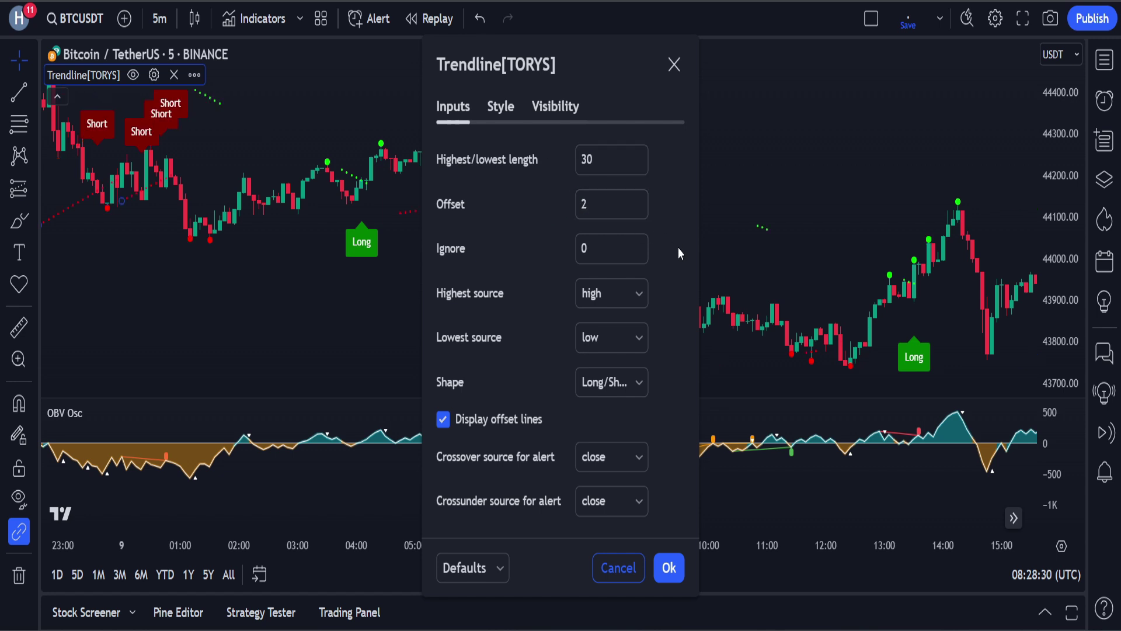
left_click(669, 568)
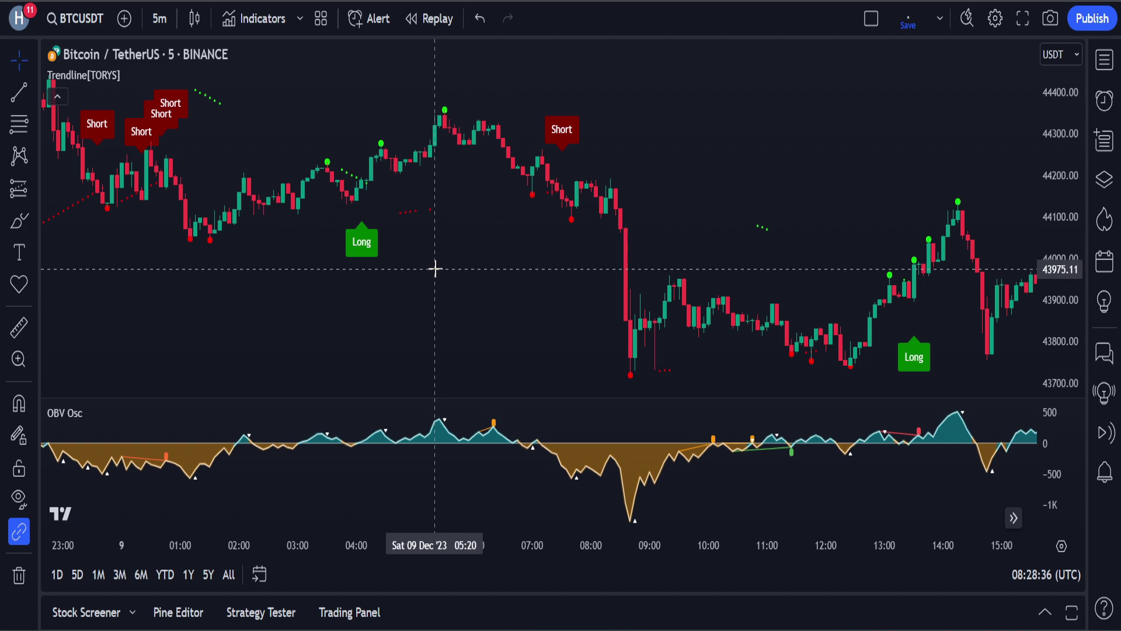
Step: Place a long position at the Long signal with its target lowered to 44340.74
left_click_drag(435, 269, 670, 304)
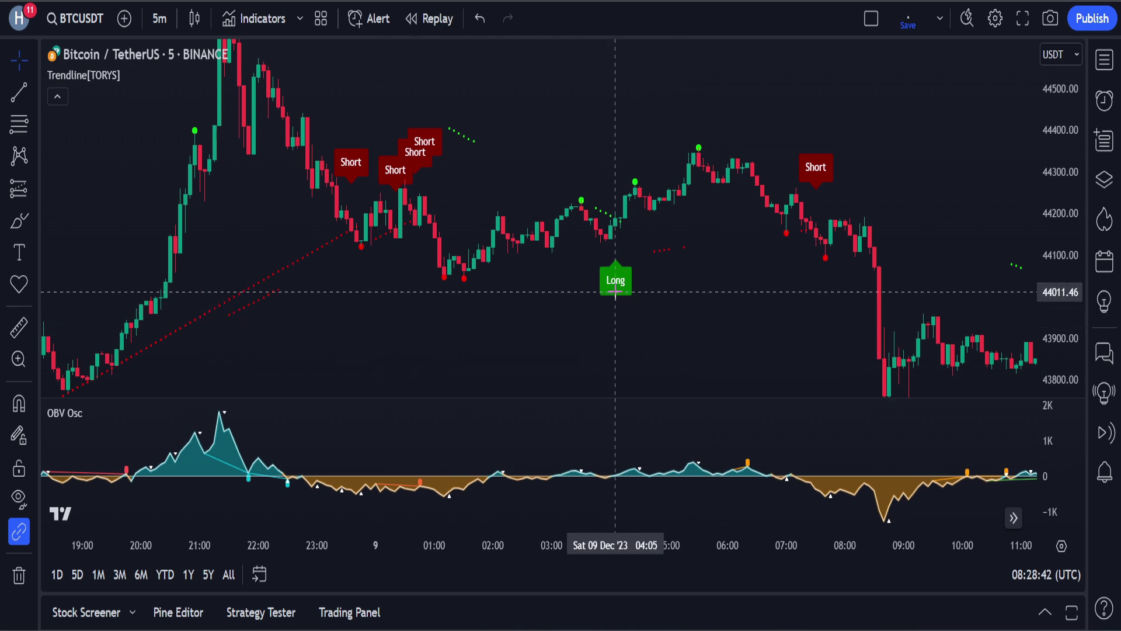
key("alt+f")
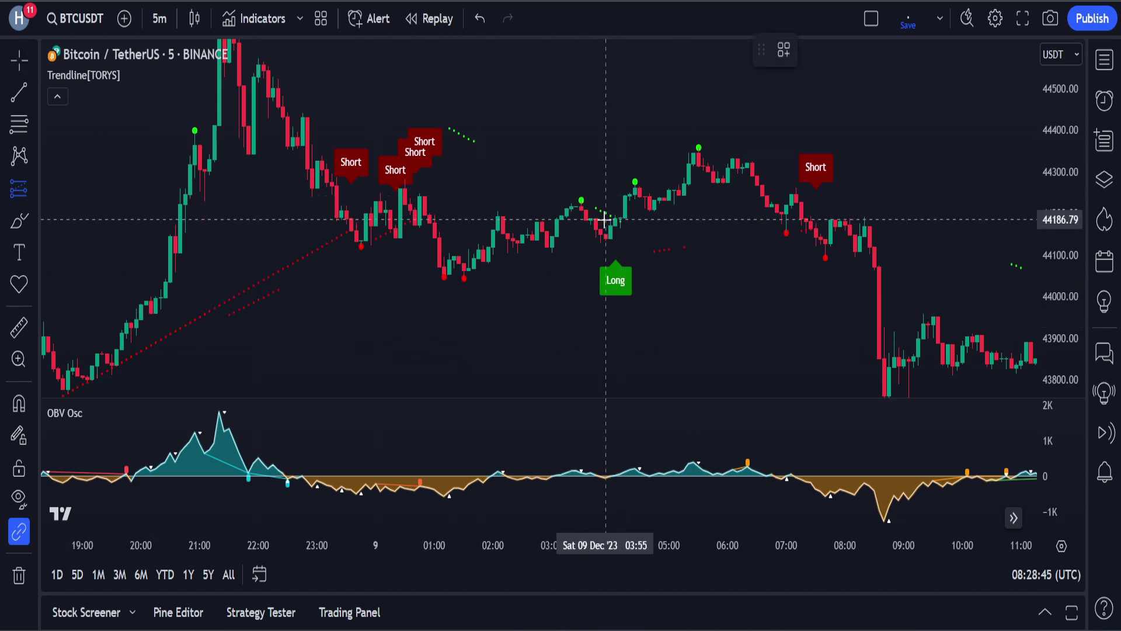
left_click(611, 223)
left_click_drag(611, 144, 610, 154)
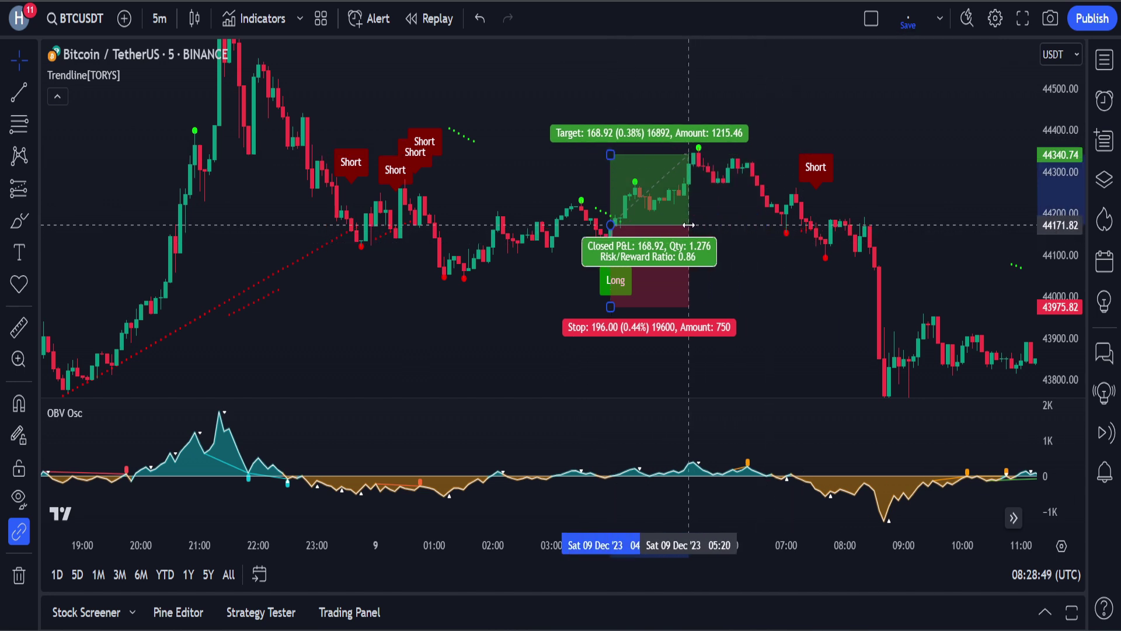
left_click(708, 232)
Step: Place a short position at the next Short signal, tightening its stop and extending its target
left_click_drag(236, 202, 91, 202)
left_click(37, 193)
left_click(85, 180)
left_click(671, 233)
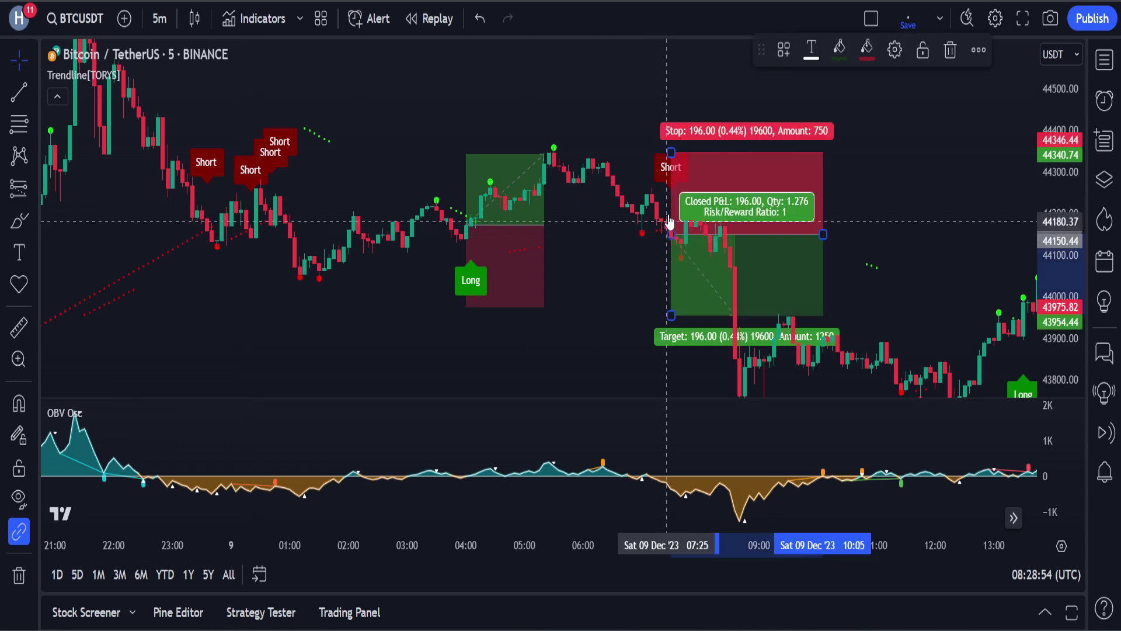
left_click_drag(674, 155, 672, 165)
left_click_drag(671, 316, 671, 391)
left_click(877, 196)
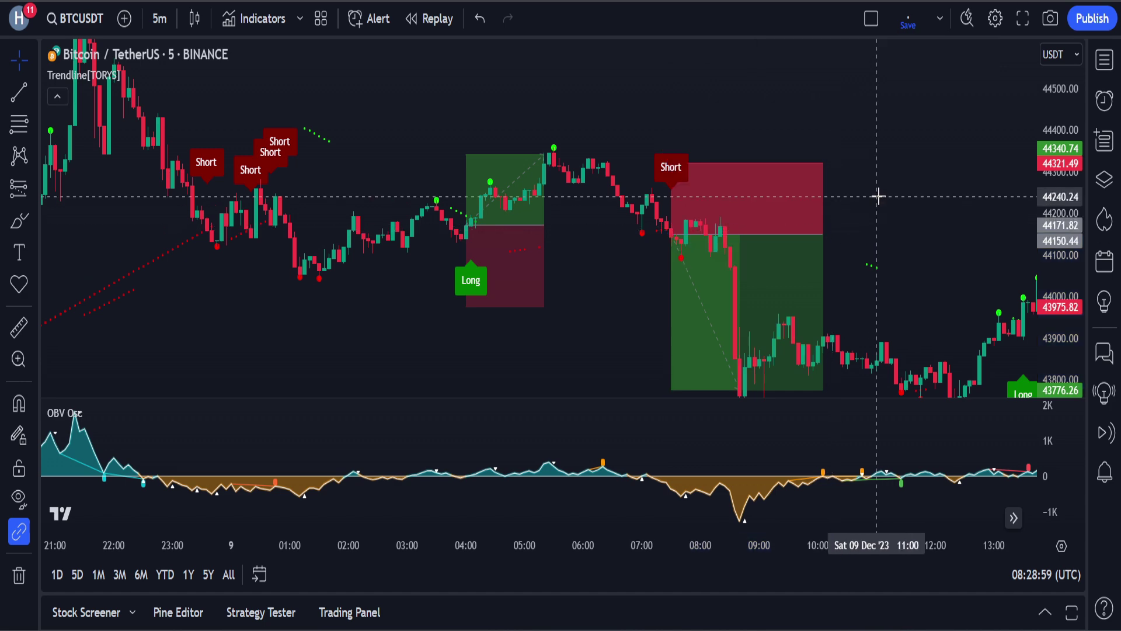
left_click_drag(443, 175, 865, 140)
left_click_drag(308, 150, 648, 74)
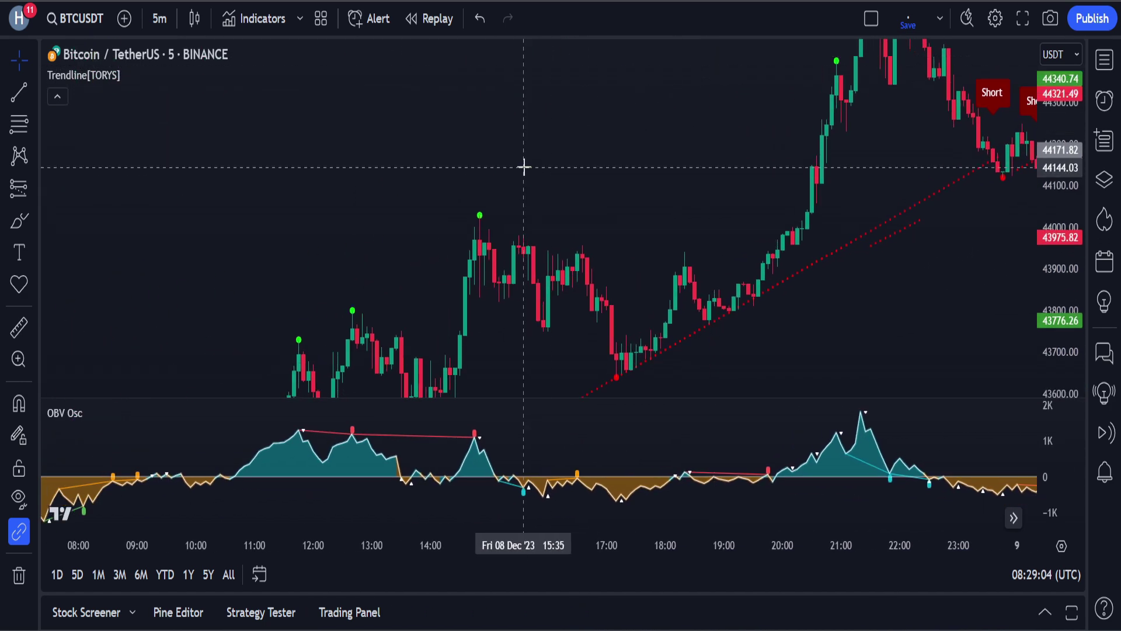
Step: Search 'logical tra' and add Logical Trading Indicator V.1 to the chart
left_click(257, 18)
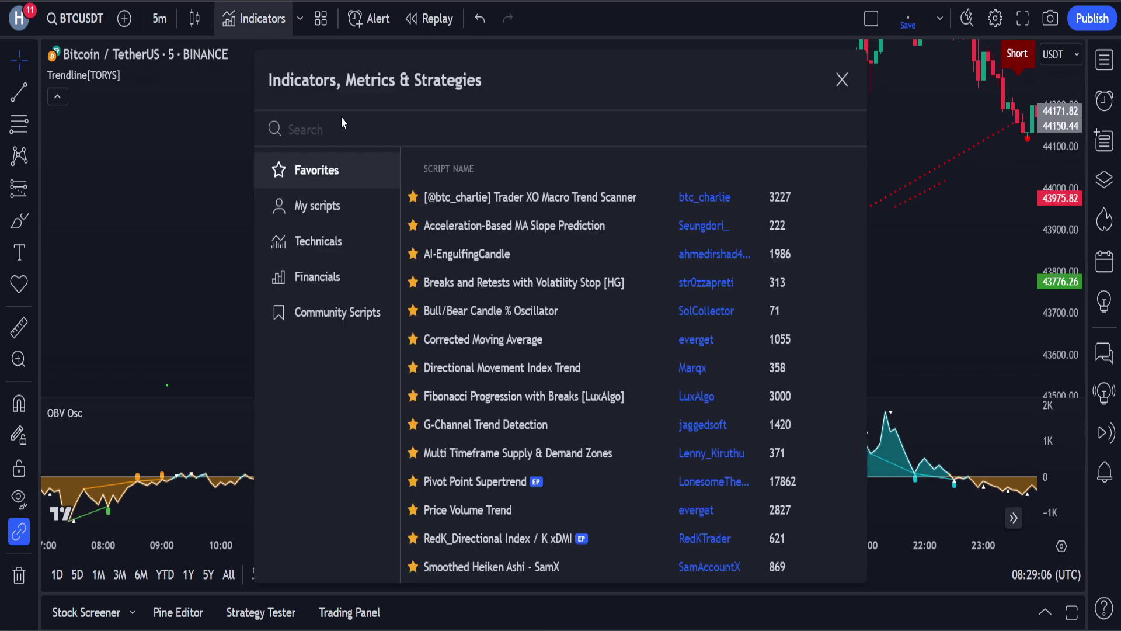
type("logi")
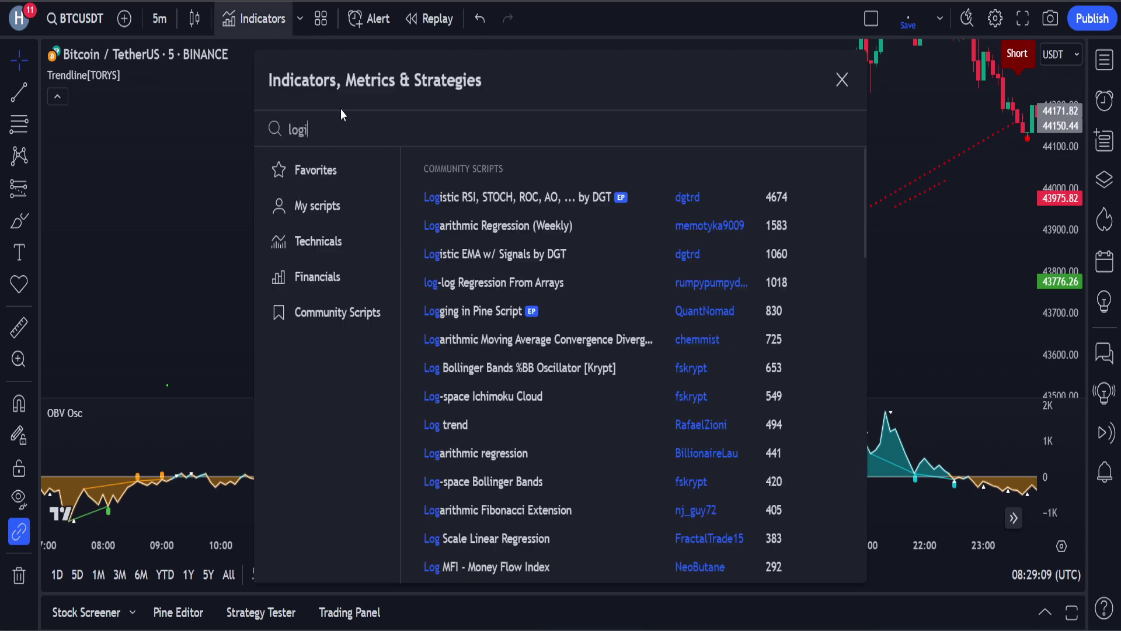
type("cal tra")
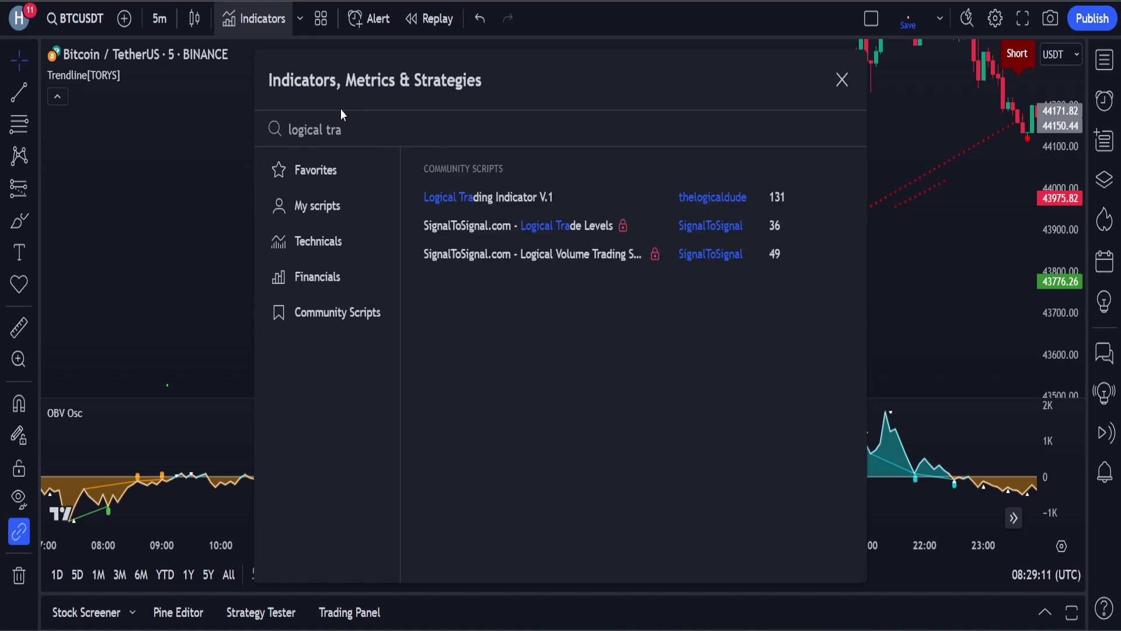
key("ctrl+a")
left_click(842, 80)
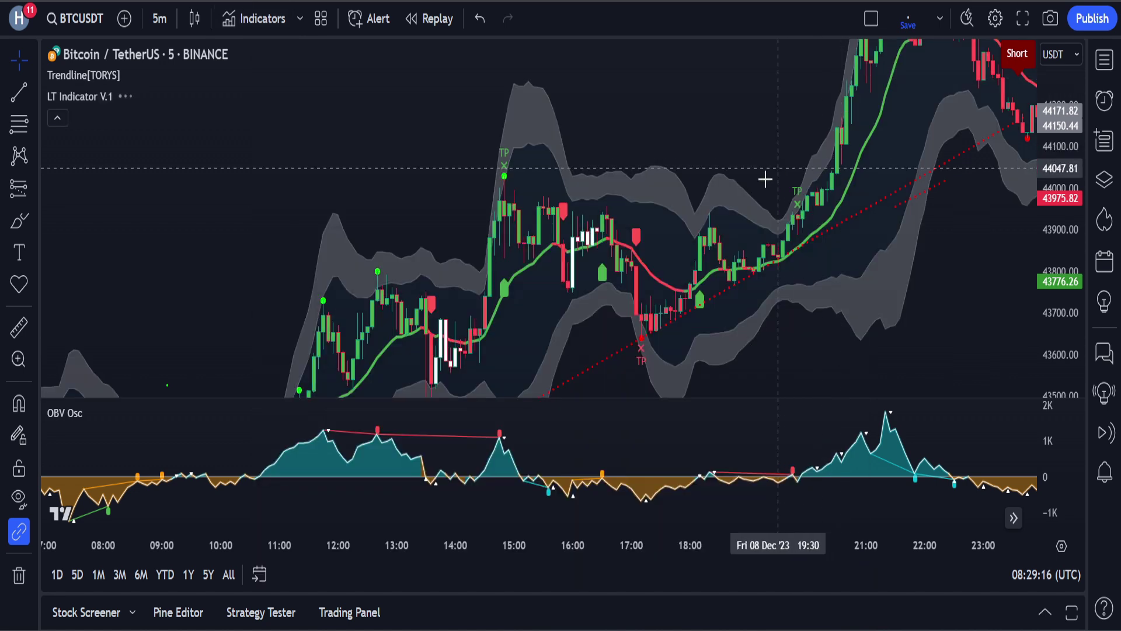
Step: Pan back to show Dec 7 08:00 through Dec 8 candles and open LT Indicator V.1 settings
left_click_drag(343, 225, 724, 175)
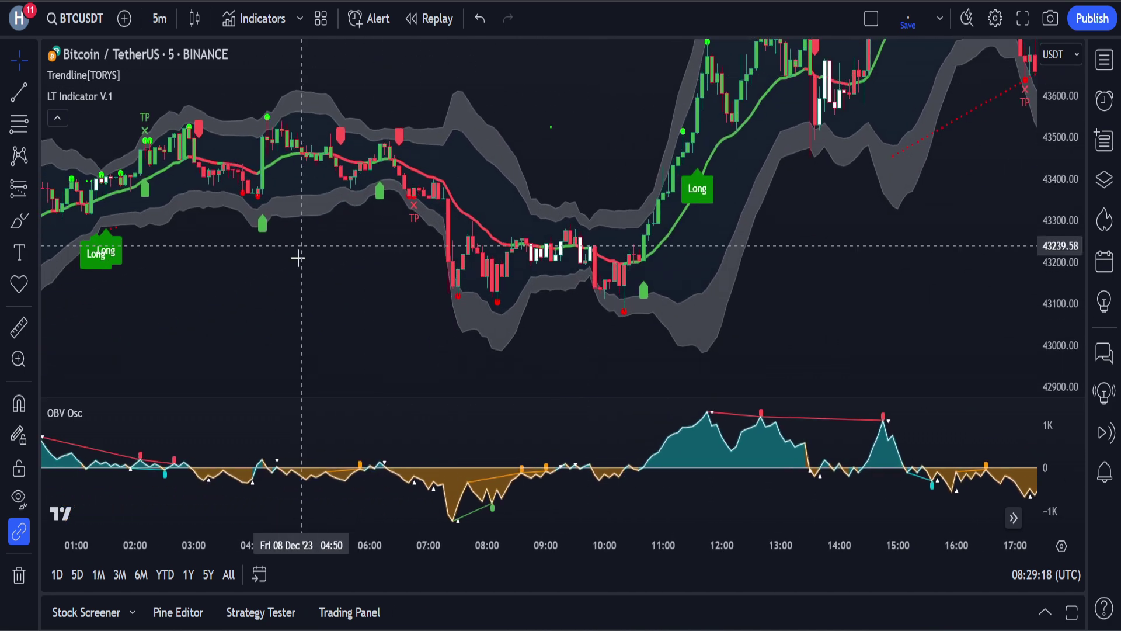
left_click_drag(298, 255, 678, 270)
left_click_drag(458, 321, 714, 327)
left_click_drag(219, 348, 570, 359)
left_click_drag(341, 325, 503, 331)
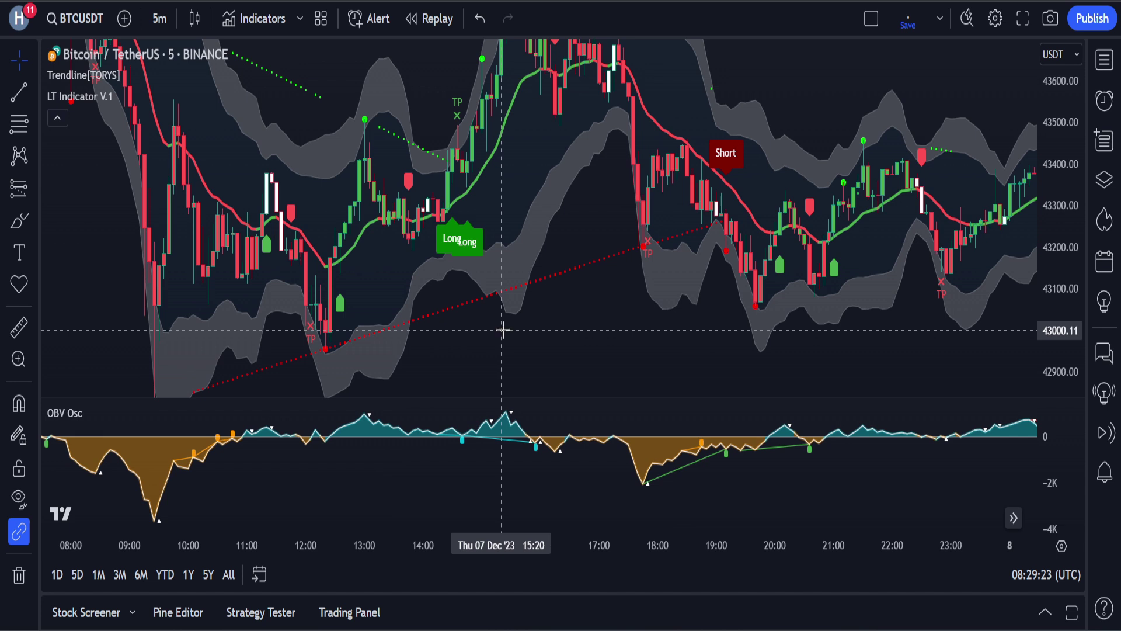
left_click(147, 97)
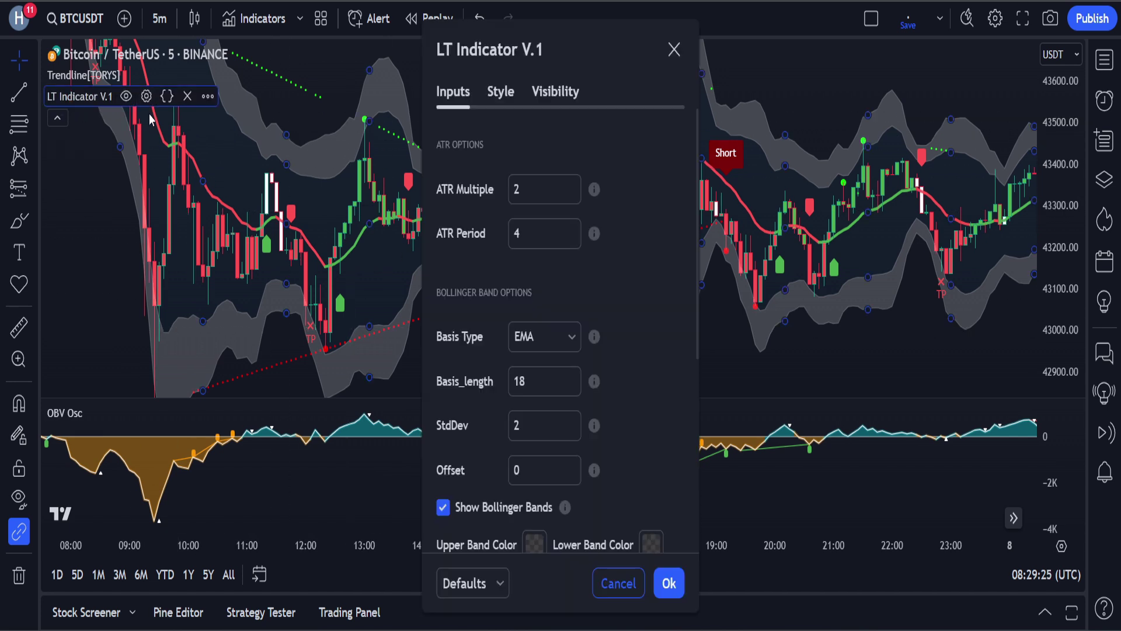
Step: Uncheck Buy and Sell in the LT Indicator V.1 Style settings and apply
left_click(493, 93)
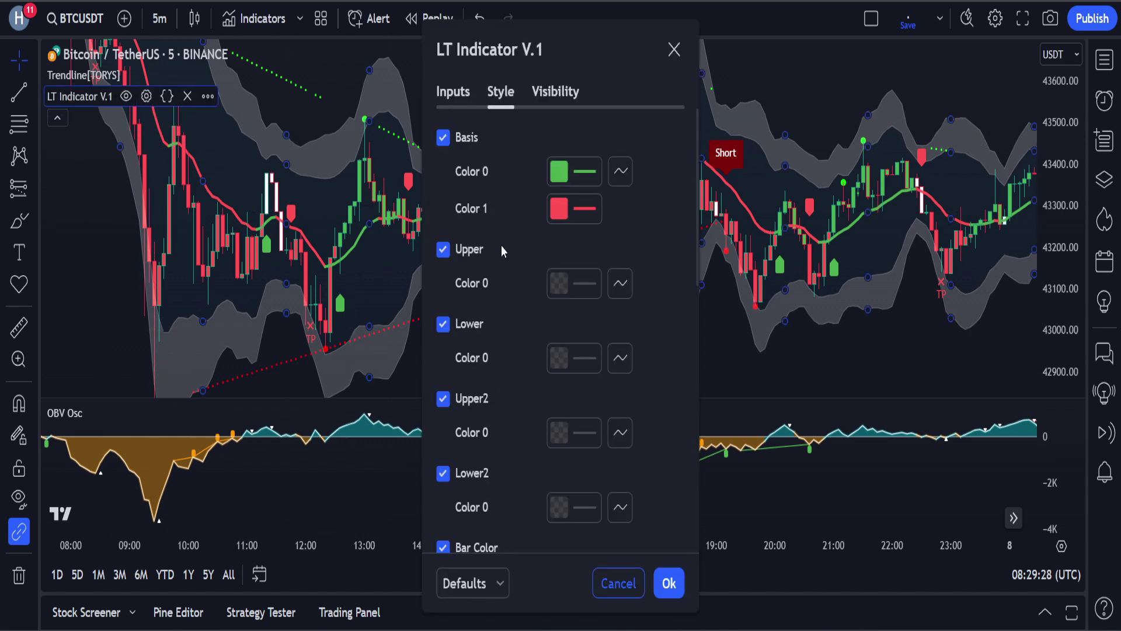
scroll(504, 251, "down", 4)
scroll(505, 264, "down", 5)
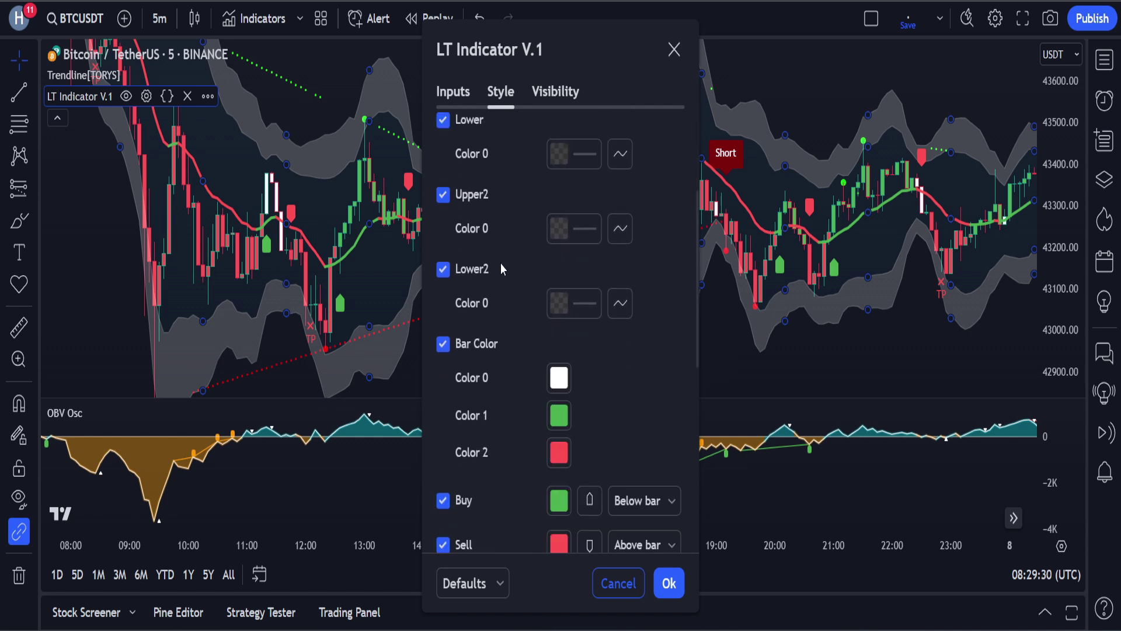
left_click(462, 260)
left_click(463, 305)
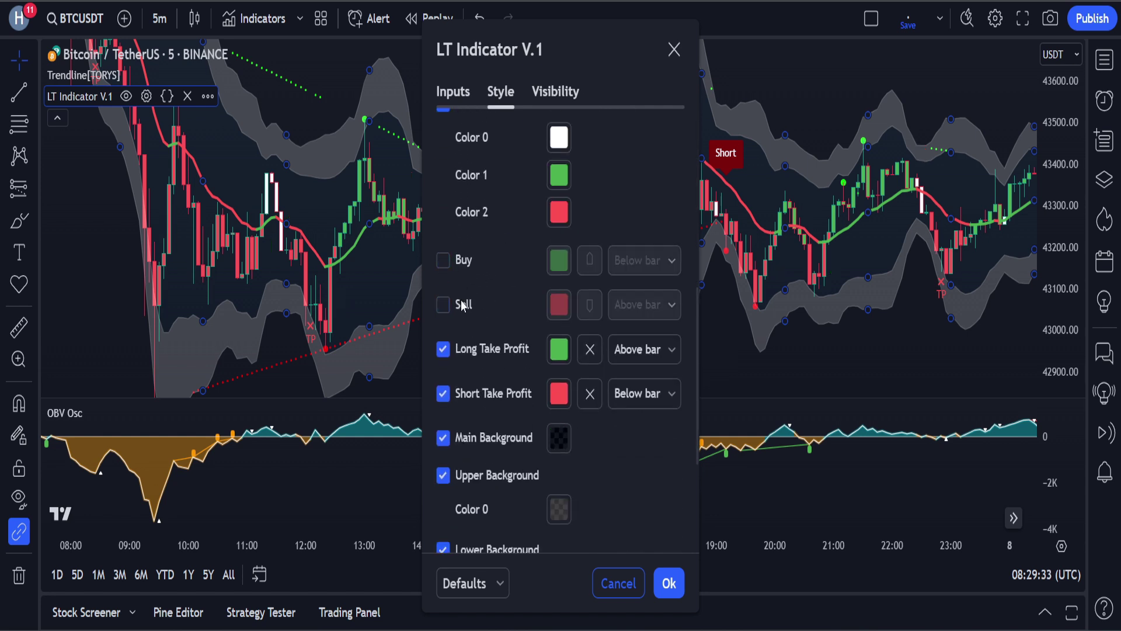
left_click(670, 583)
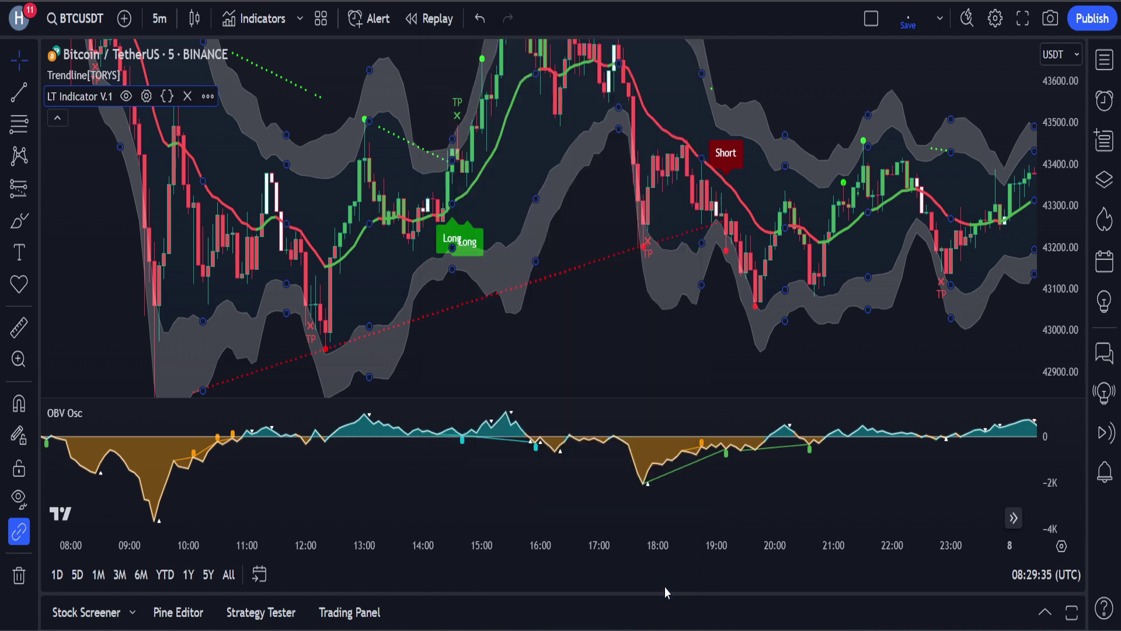
Step: Pan the chart back to earlier hours of BTCUSDT price history
left_click_drag(818, 100, 600, 107)
left_click_drag(747, 107, 556, 71)
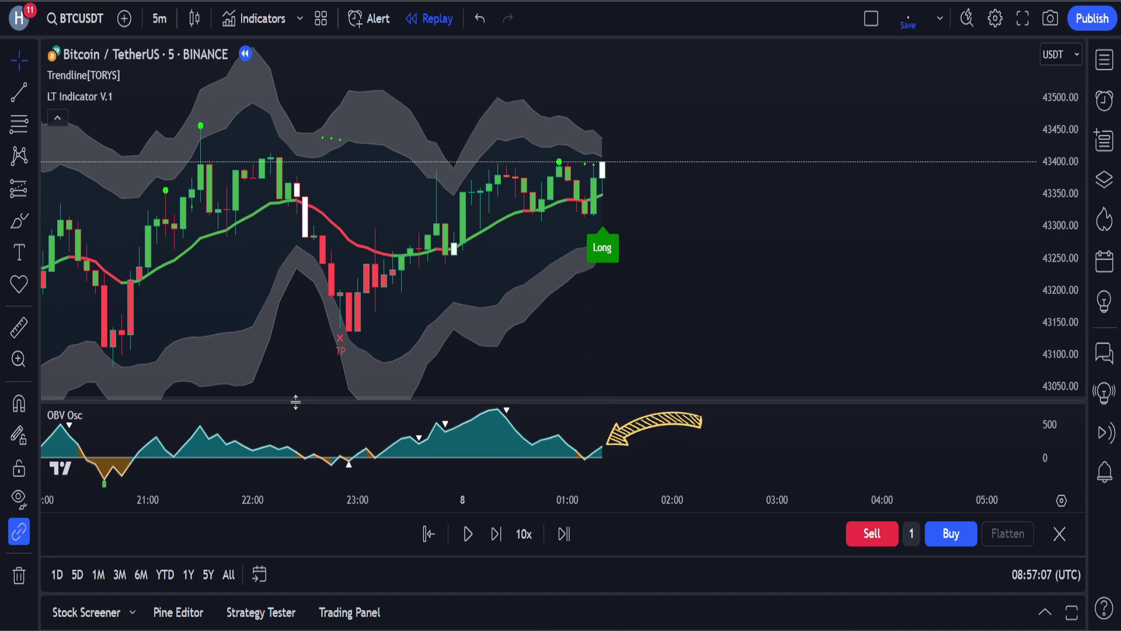
Step: Place a long position at the Long signal, lowering its stop and raising its target
left_click(19, 188)
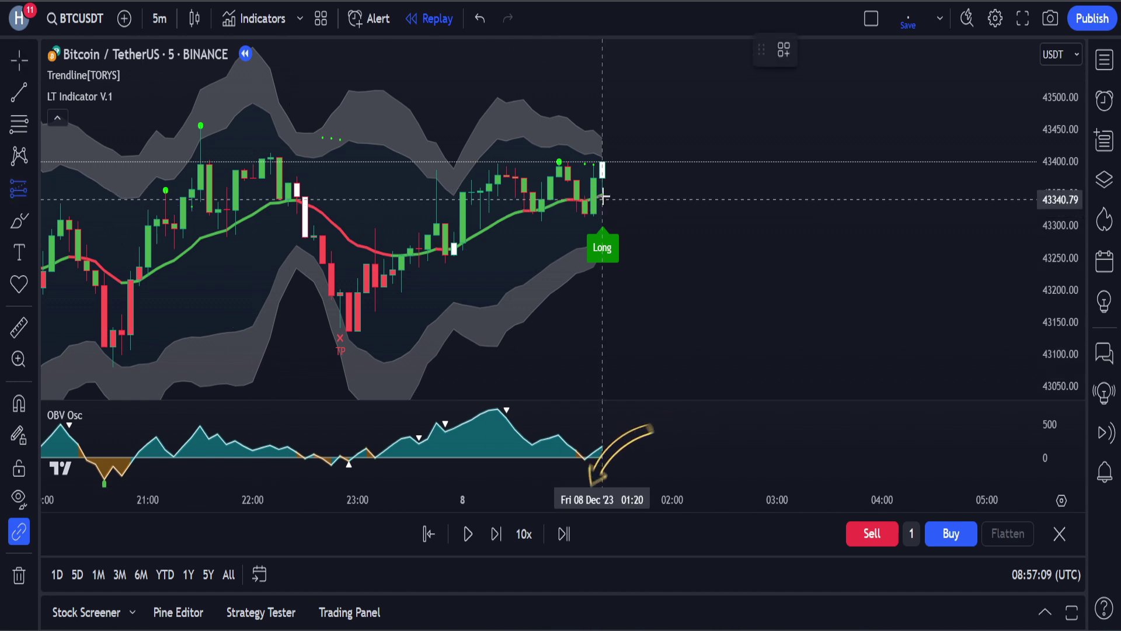
left_click(602, 163)
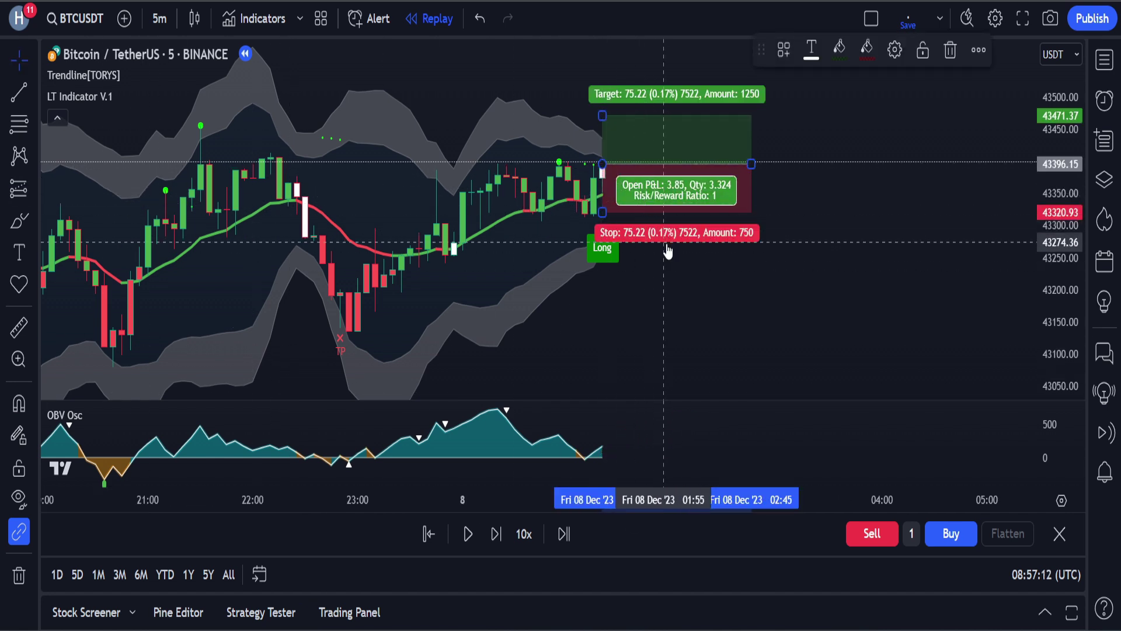
left_click_drag(602, 212, 604, 220)
mouse_move(602, 115)
left_mouse_down()
mouse_move(585, 155)
mouse_move(584, 108)
mouse_move(582, 121)
left_mouse_up()
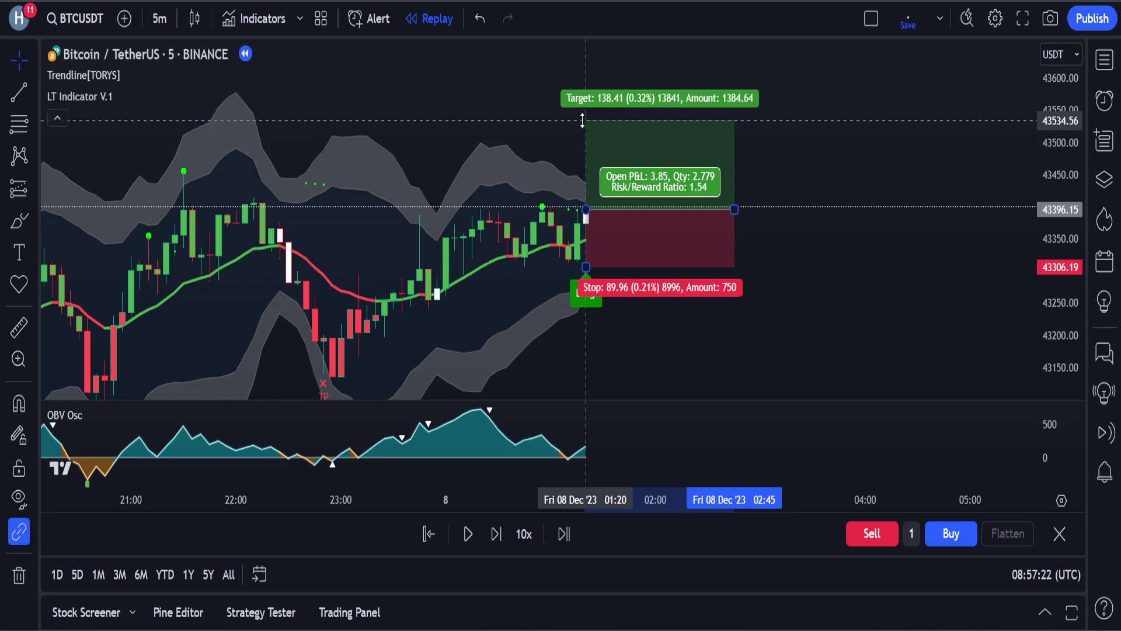
left_click(783, 290)
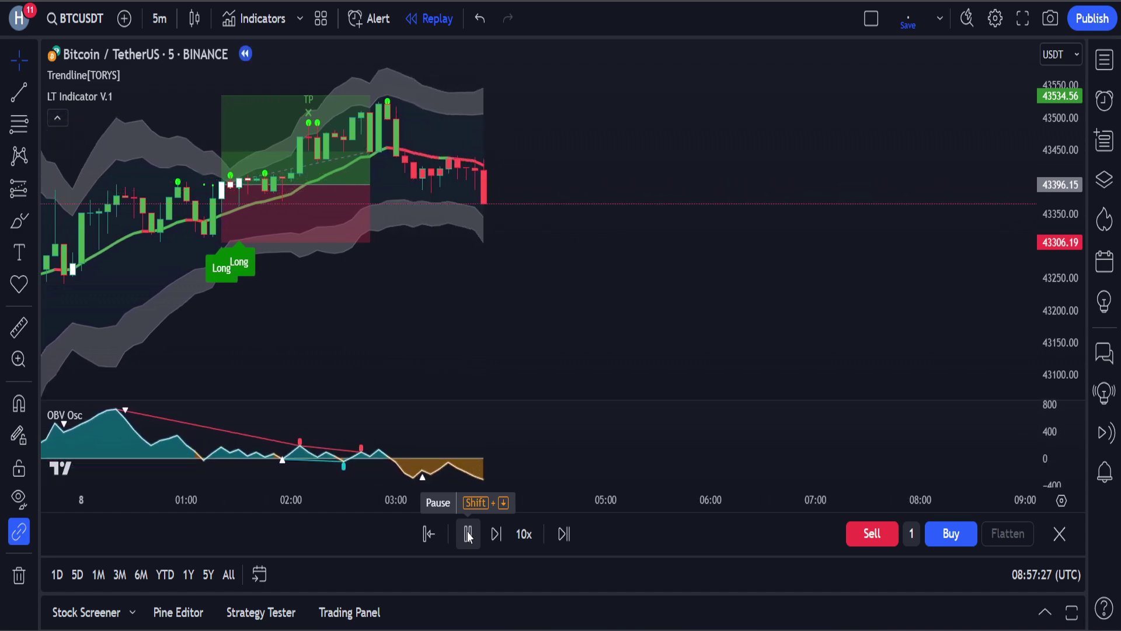
Step: Replay past the target hit, stretch the position box, and step forward five candles
left_click(469, 534)
left_click_drag(326, 184, 484, 184)
left_click(469, 534)
left_click(469, 533)
left_click(496, 534)
left_click(496, 534)
left_click(496, 534)
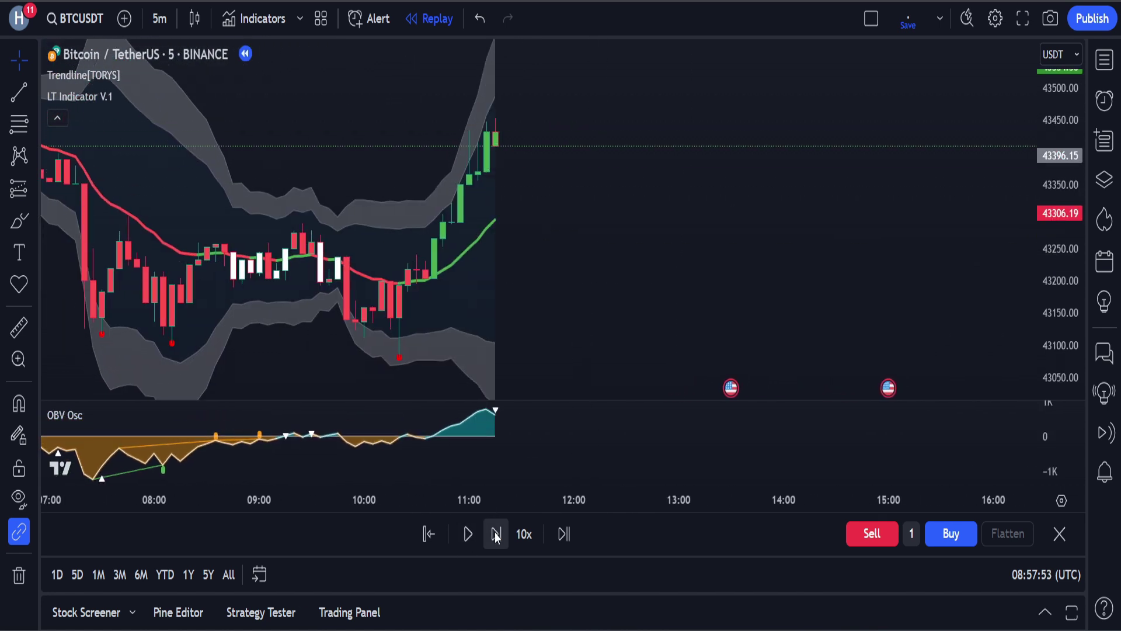
left_click(496, 534)
left_click(496, 533)
left_click_drag(552, 134, 541, 188)
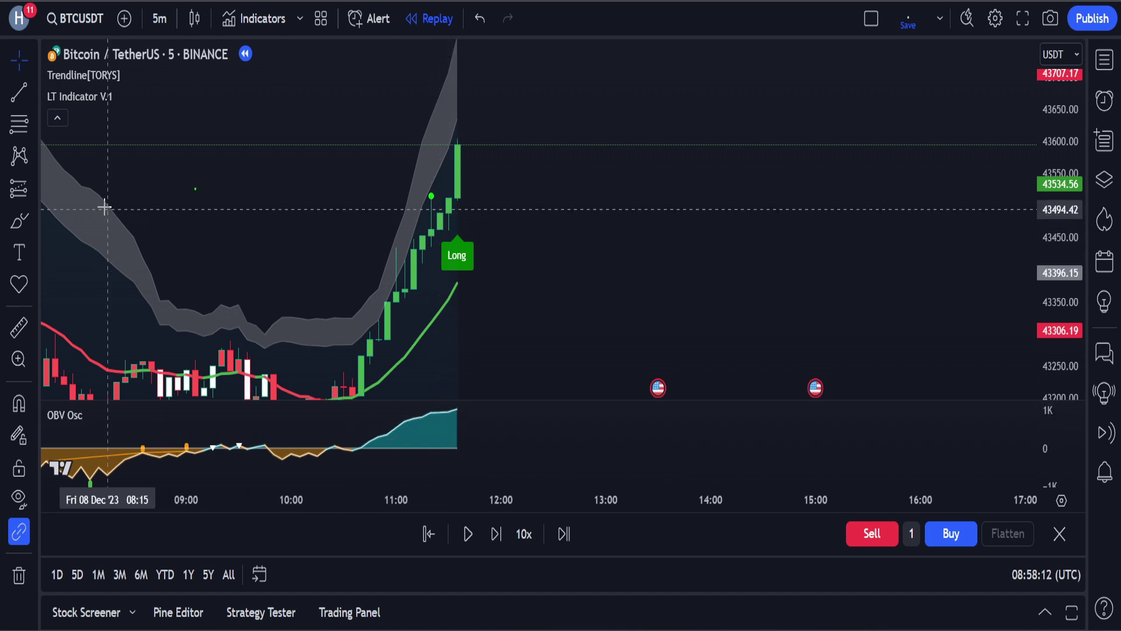
left_click(18, 188)
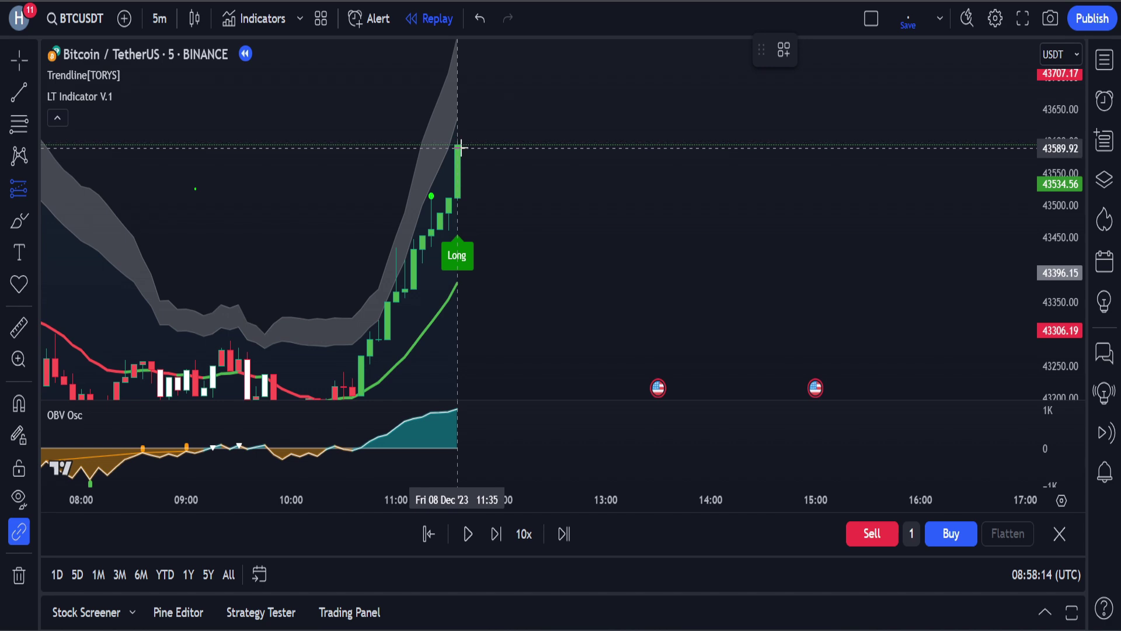
Step: Place a Long Position at the 11:35 Long signal with its stop lowered below the recent lows
left_click(460, 147)
left_click_drag(459, 242, 422, 353)
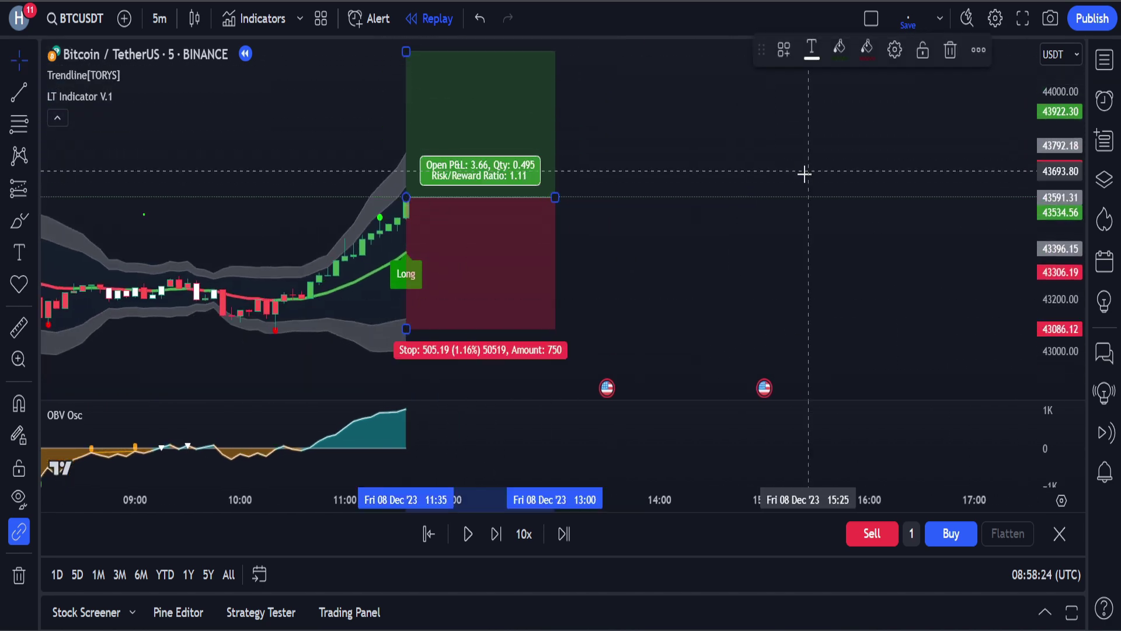
left_click_drag(702, 196, 643, 236)
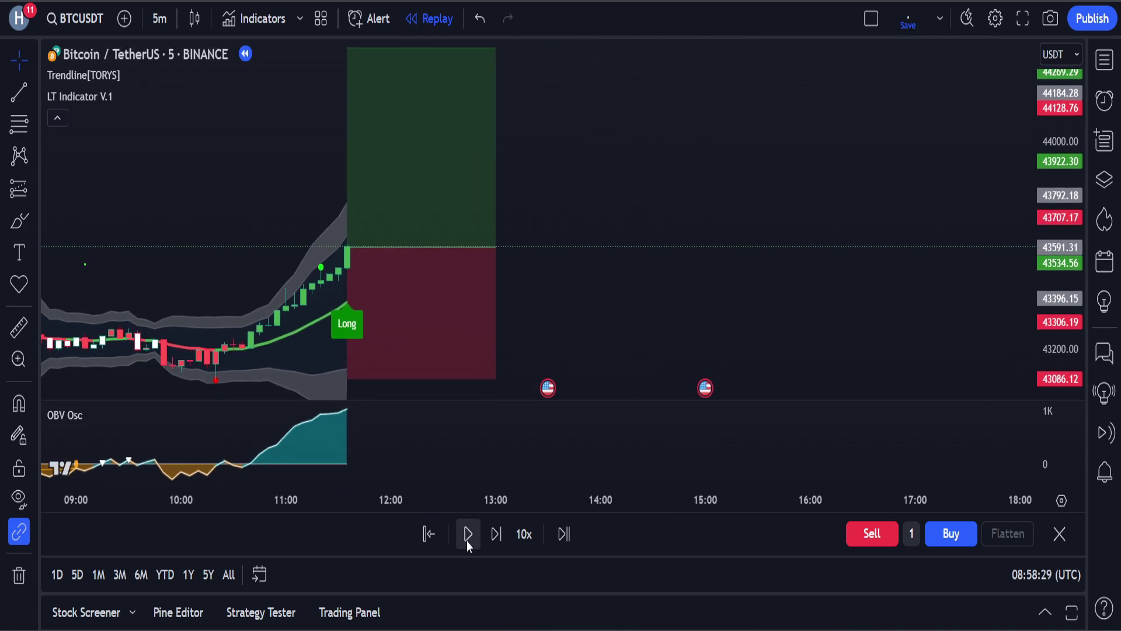
Step: Run the replay through the rally, pause it, and pan back to review the trade's candles
left_click(468, 534)
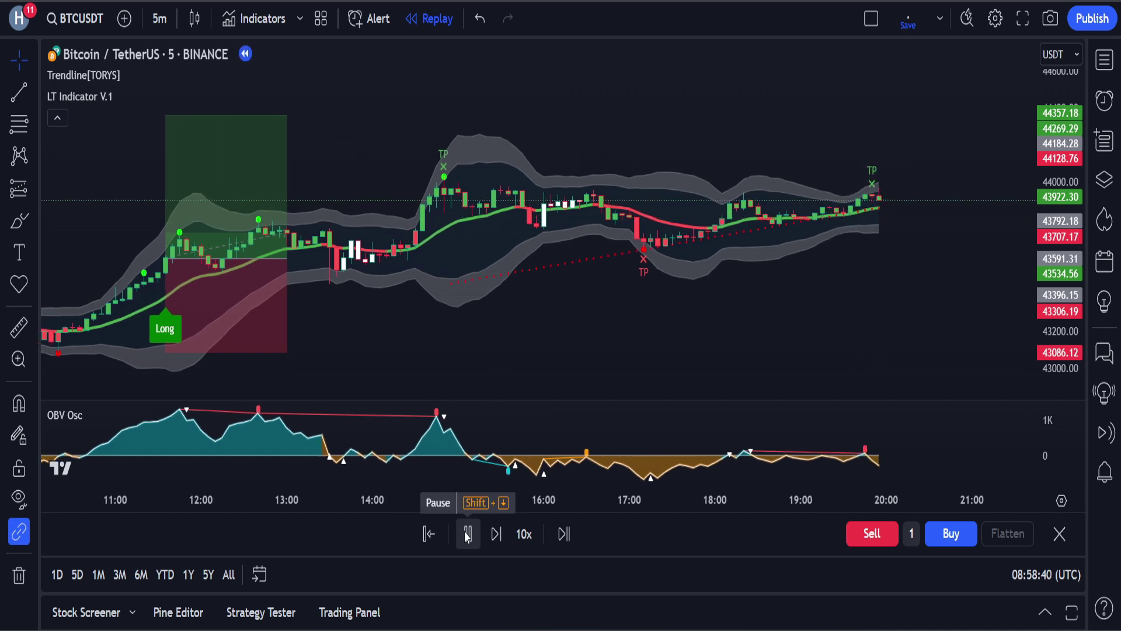
left_click(468, 534)
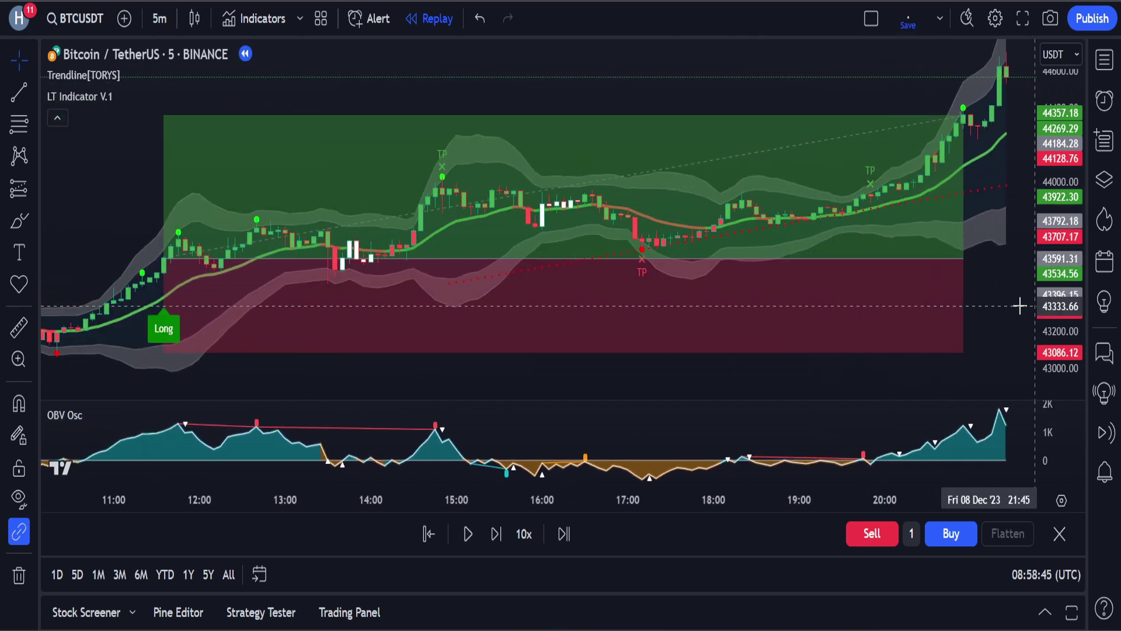
left_click_drag(467, 373, 719, 313)
left_click_drag(248, 327, 607, 305)
left_click_drag(306, 304, 751, 251)
left_click_drag(1046, 244, 658, 125)
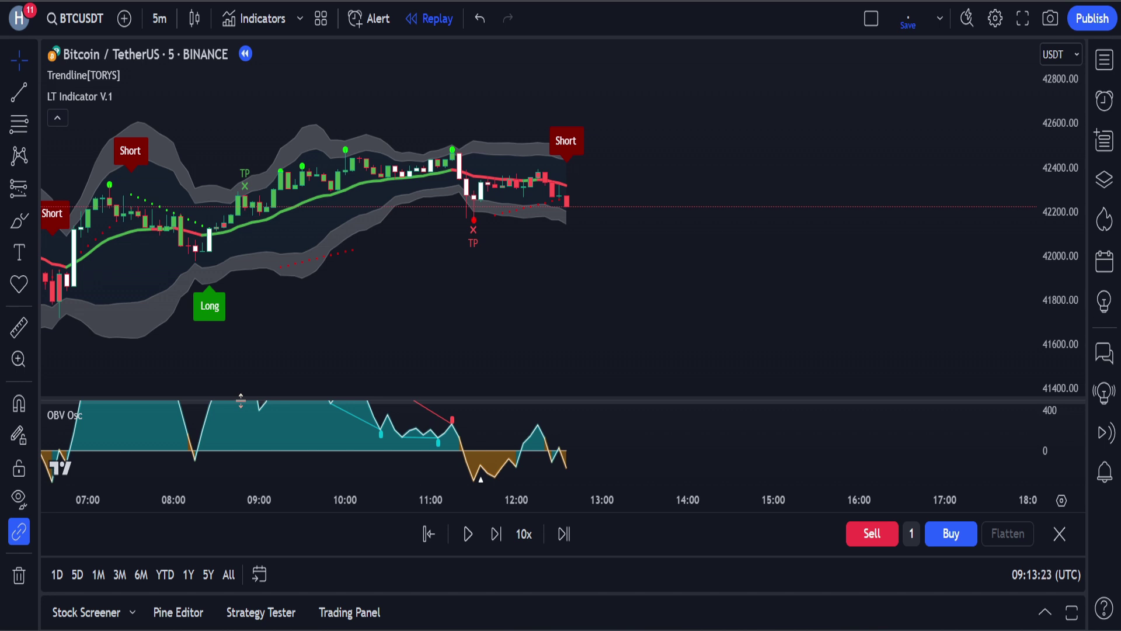
left_click(12, 188)
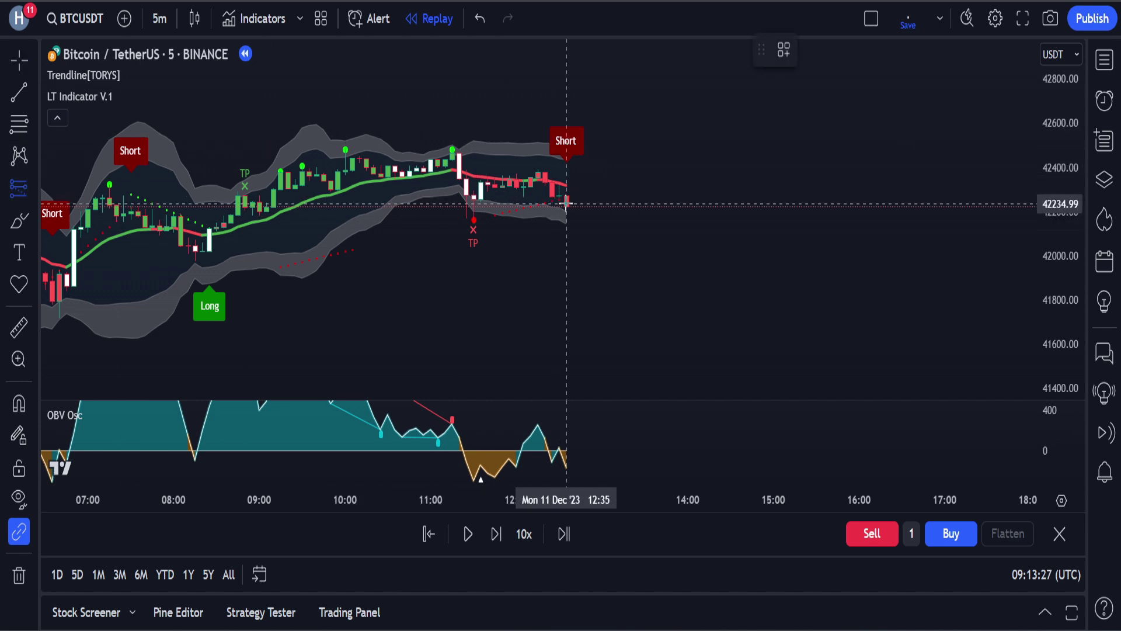
Step: Place a Short Position at the Short label, stop raised above recent highs, target lowered
left_click(567, 204)
left_click_drag(566, 173, 569, 170)
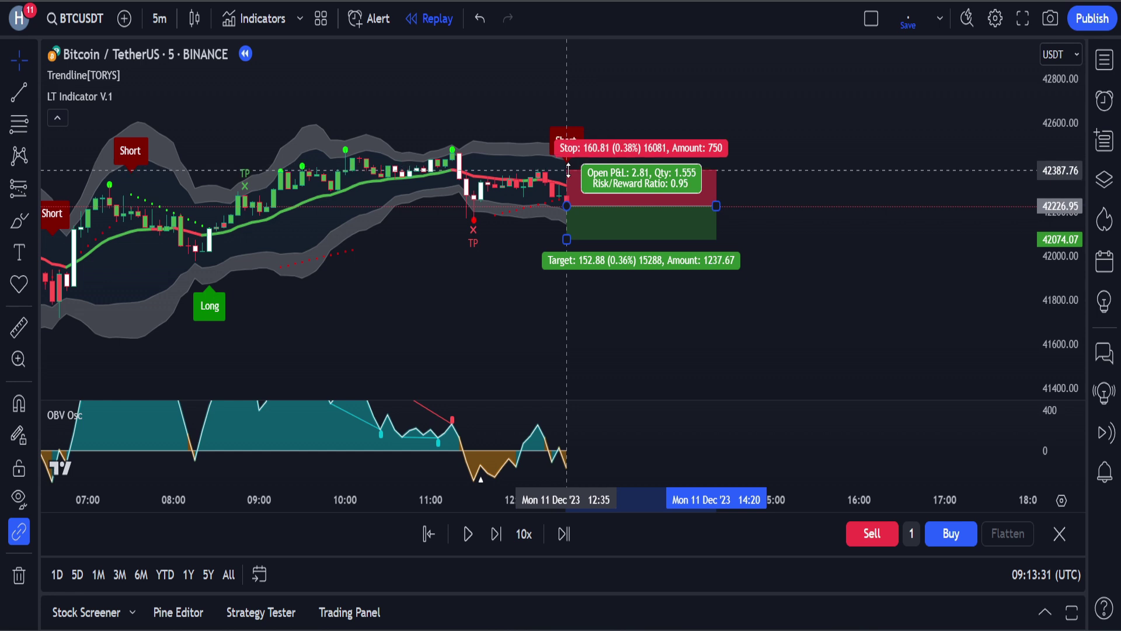
left_click_drag(569, 166, 568, 154)
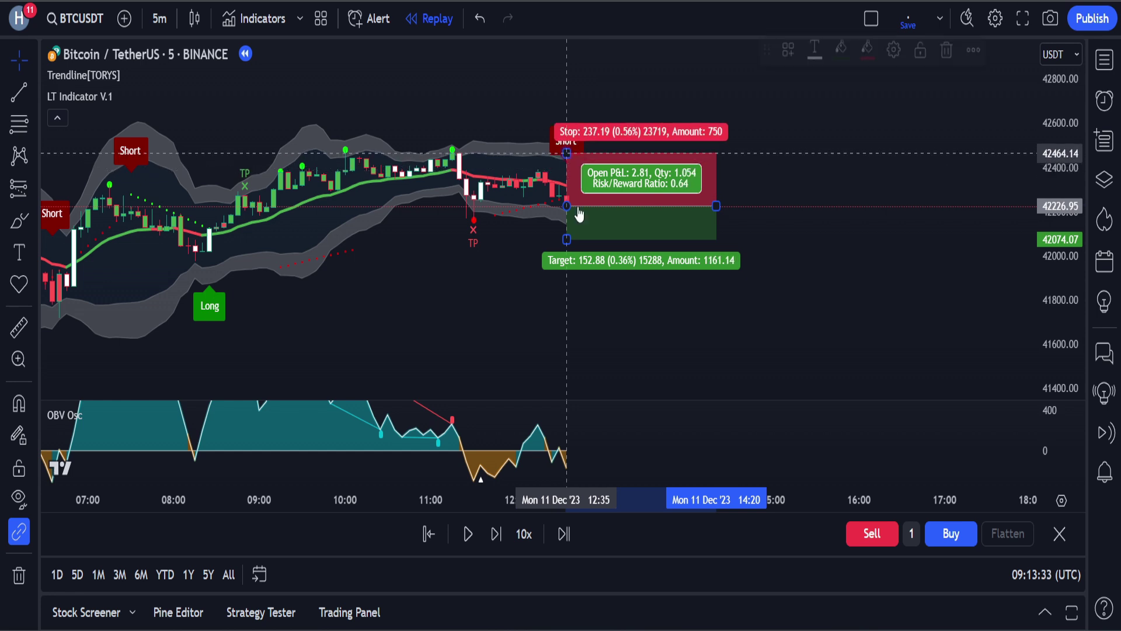
scroll(580, 215, "down", 3)
left_click_drag(526, 160, 526, 206)
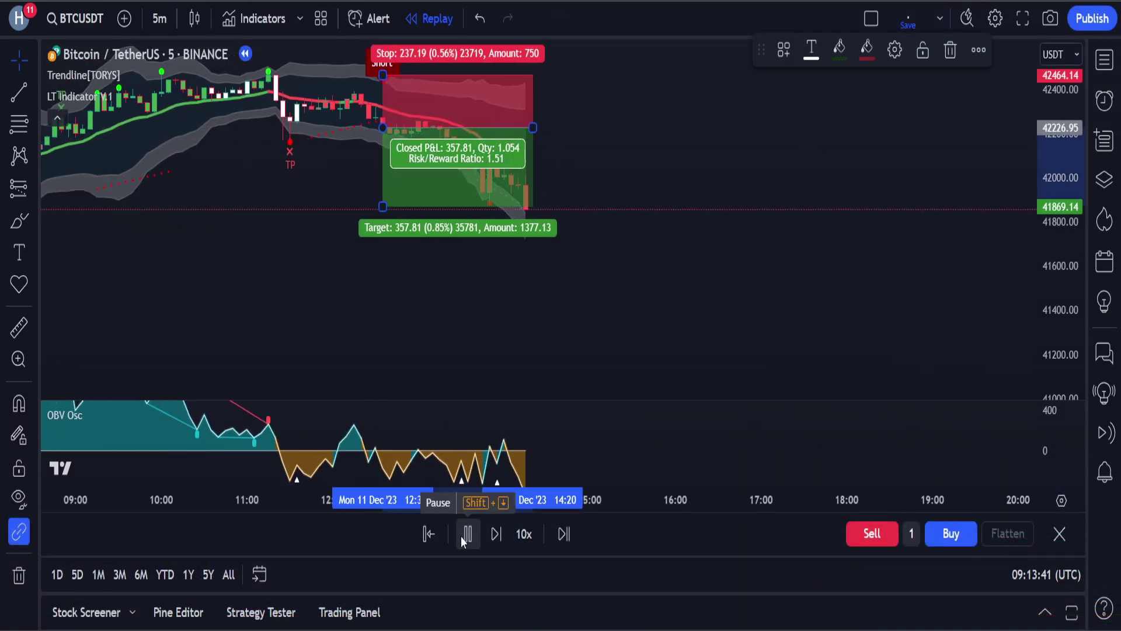
Step: Pause the replay once the short hits its target at 1.51 risk/reward, and review the trade
left_click(461, 538)
left_click_drag(435, 332, 603, 353)
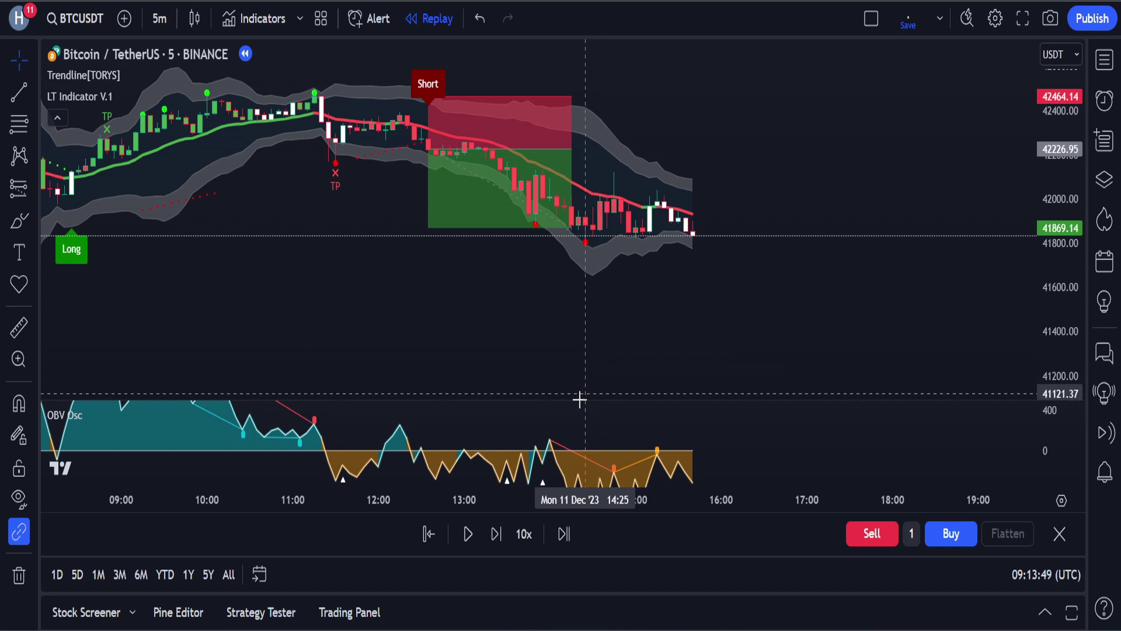
left_click_drag(348, 222, 178, 257)
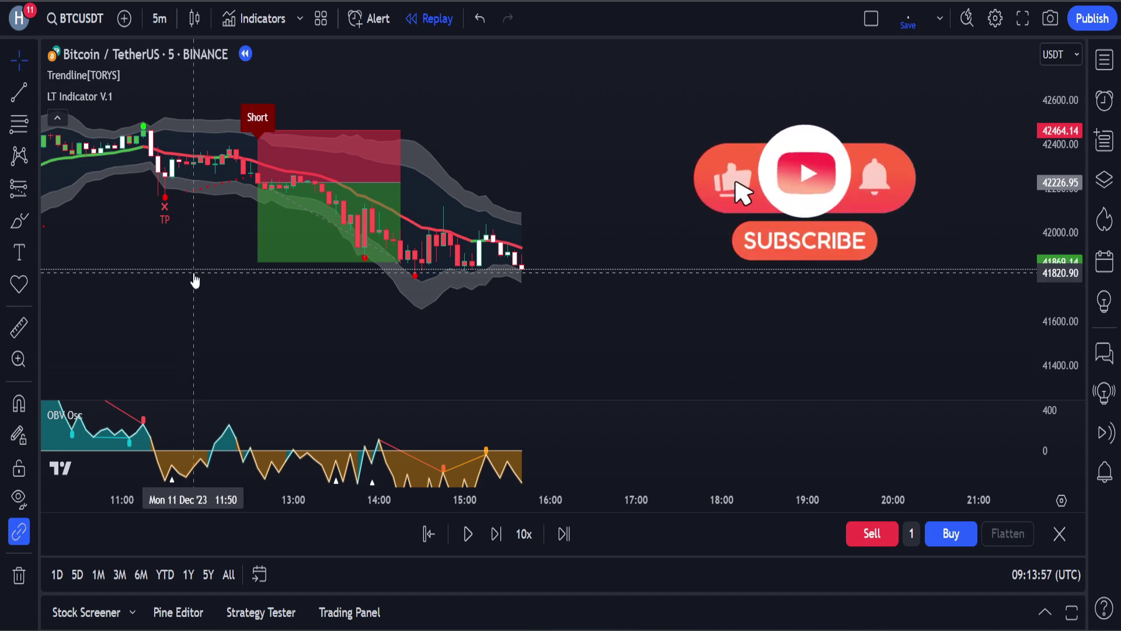
mouse_move(268, 280)
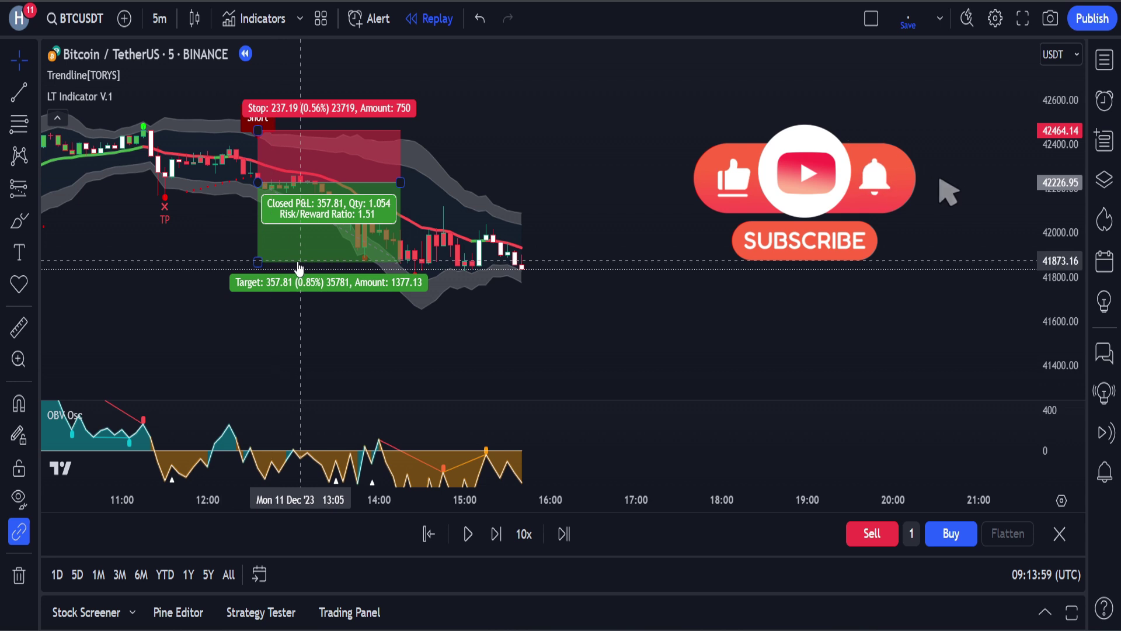